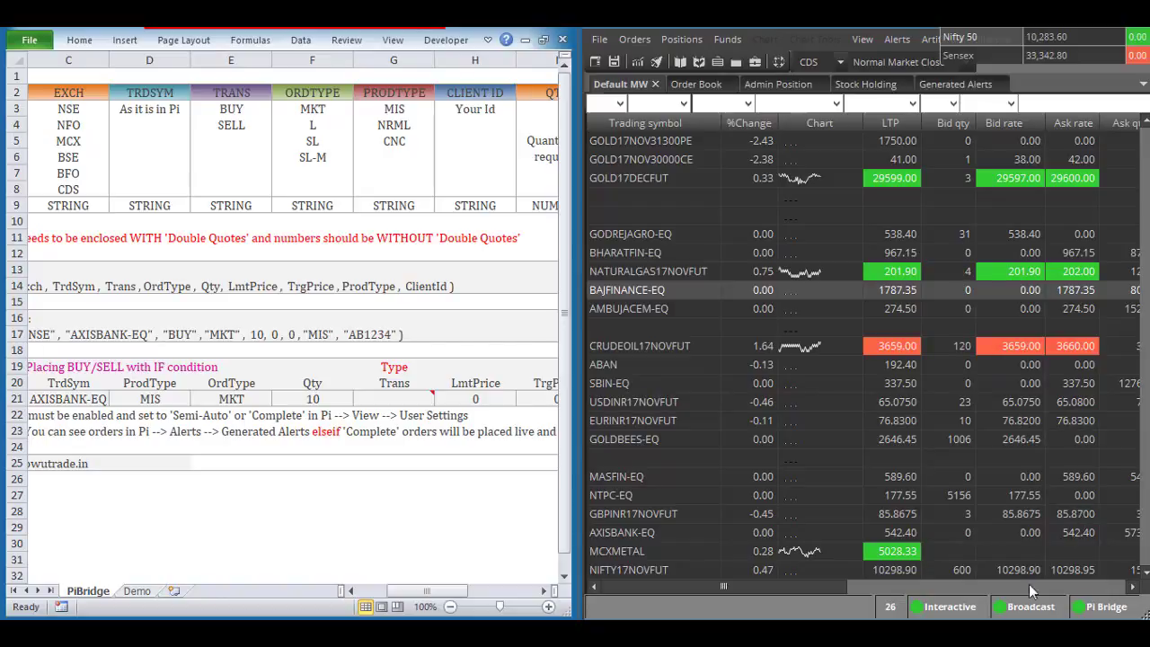
Open the Demo worksheet of the PiBridgeForExcel workbook
left_click(144, 598)
left_click(143, 596)
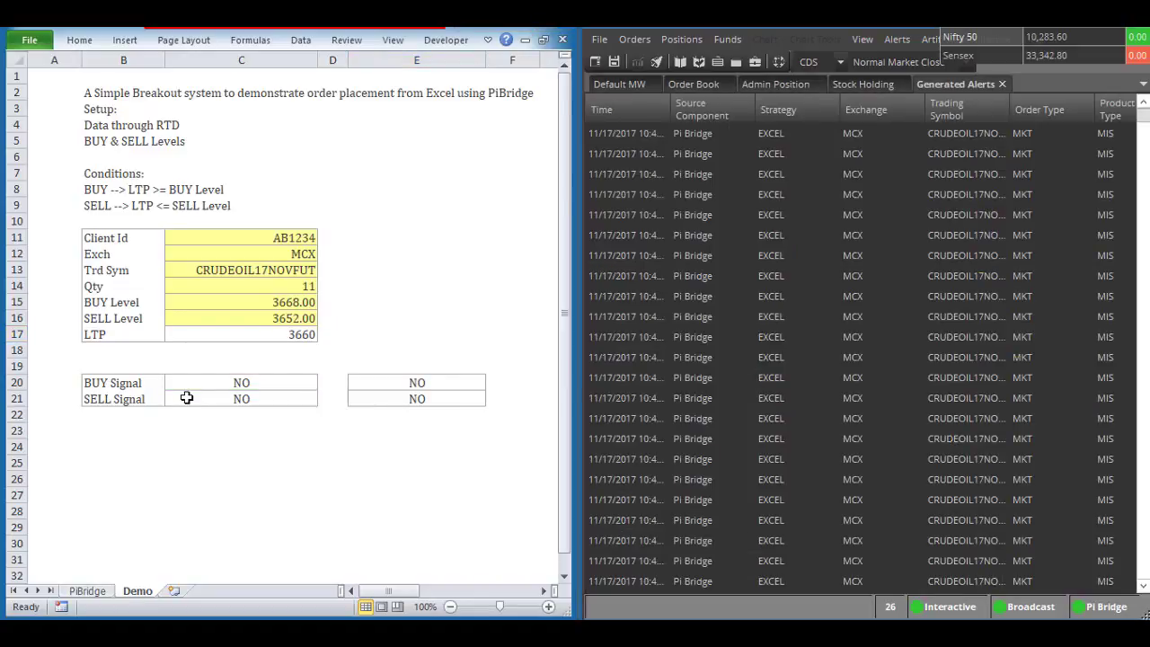
Switch to Chrome, download the PiBridgeForExcel zip from the Downloads page of howutrade.in, and close the page
key("alt+Tab")
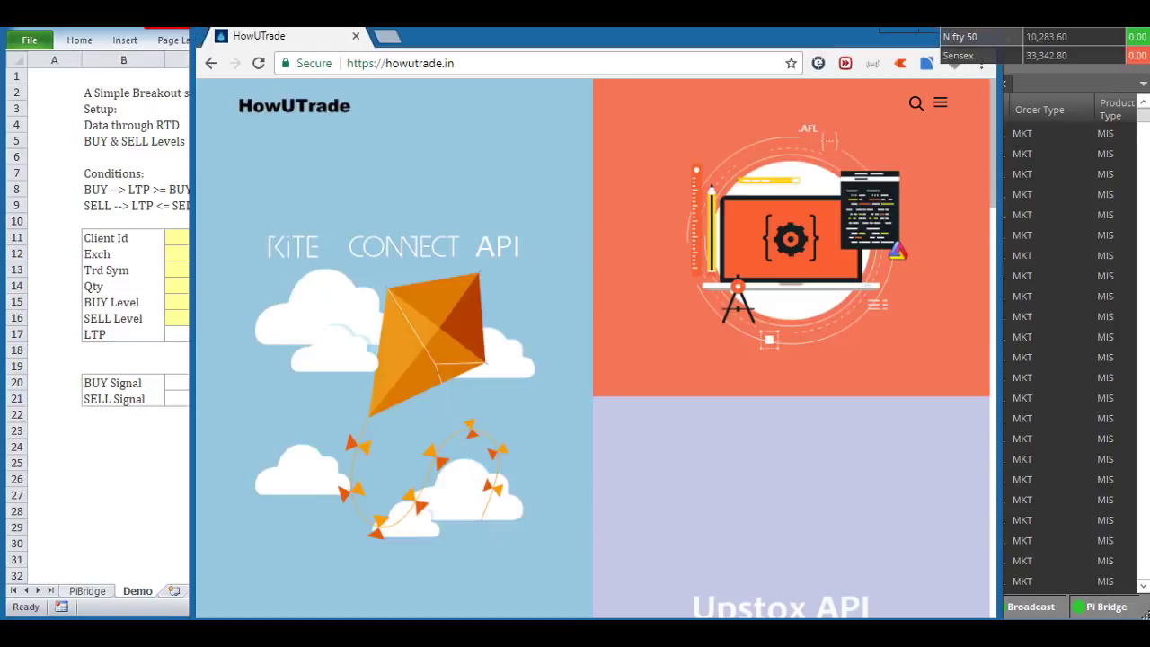
left_click(452, 65)
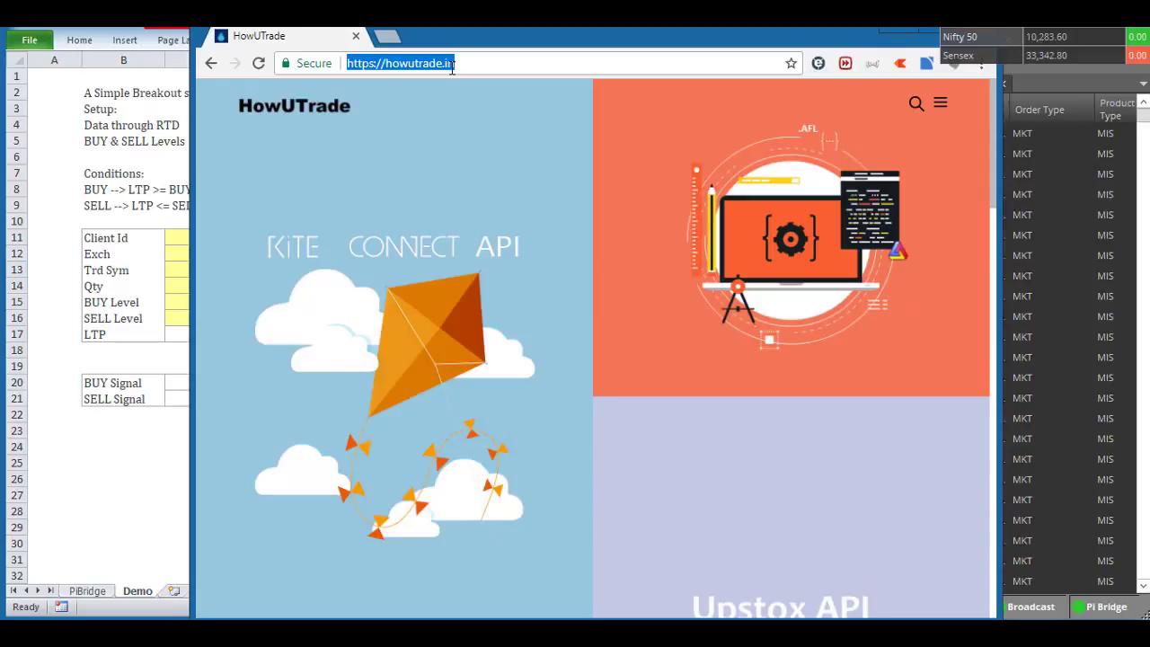
left_click(943, 102)
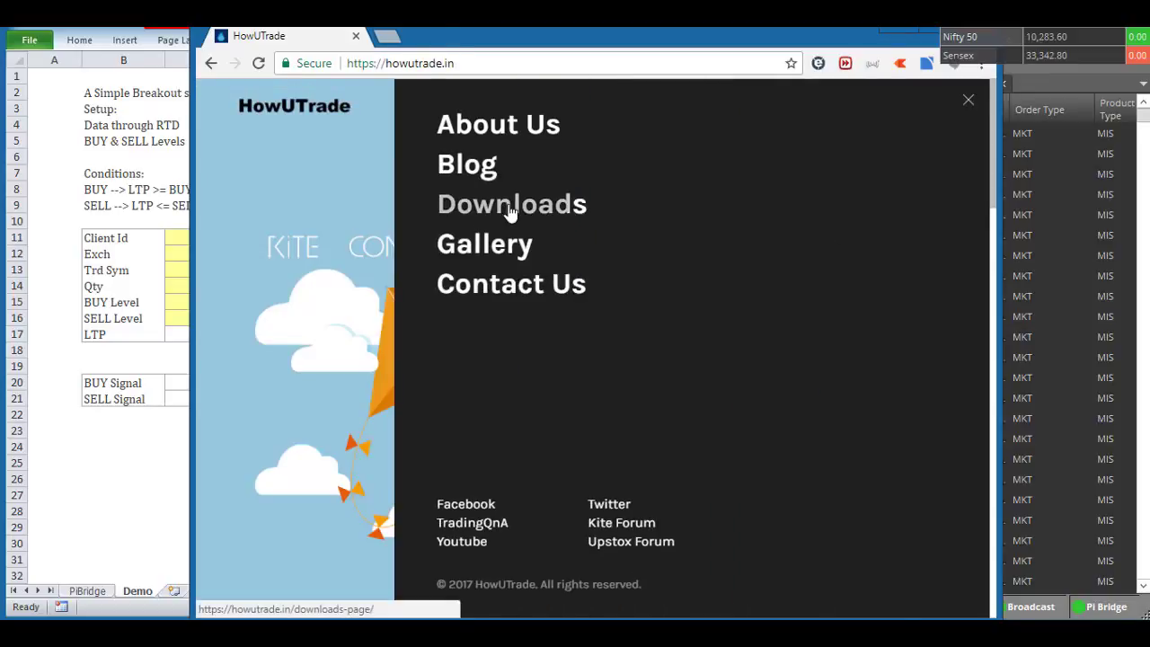
left_click(508, 207)
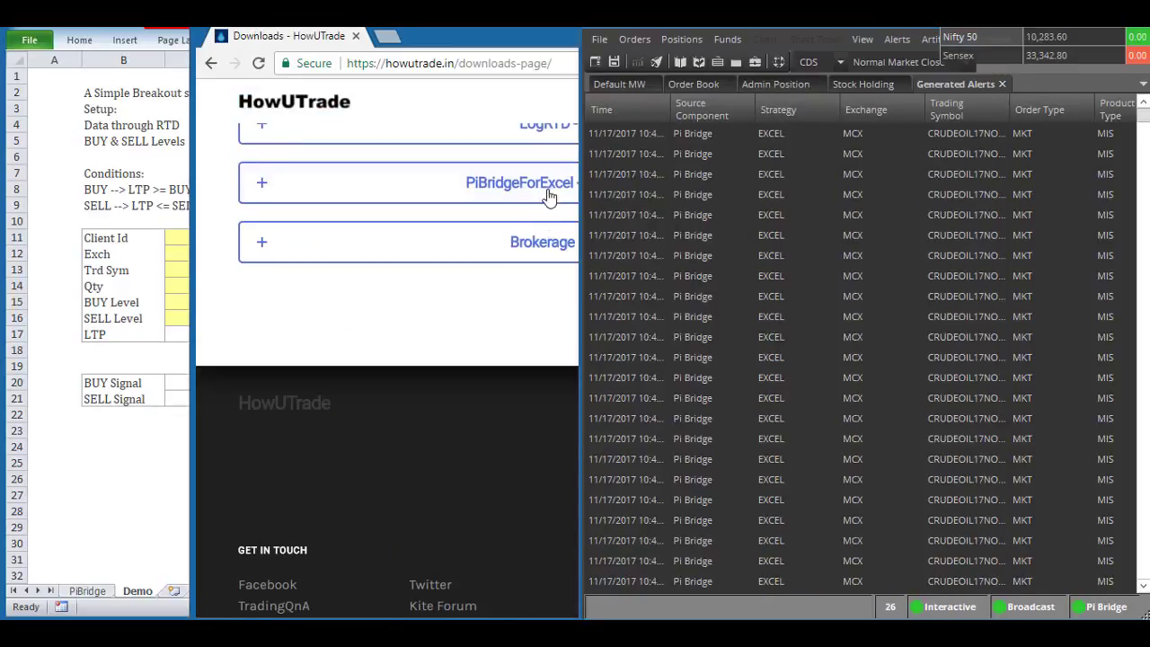
left_click(543, 195)
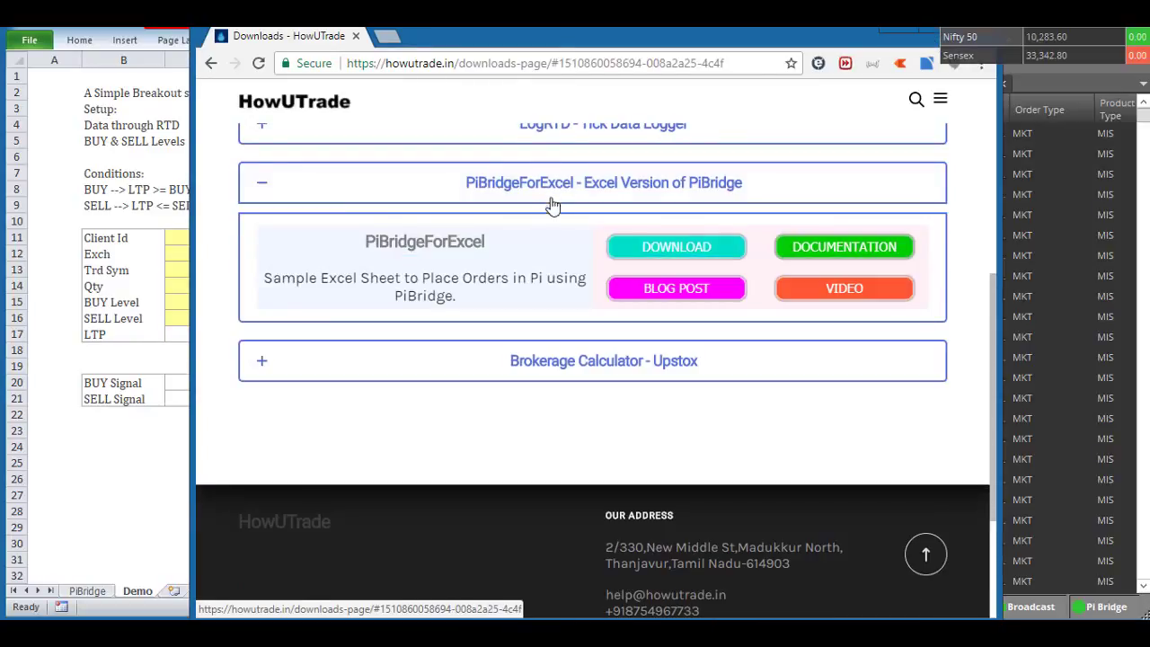
left_click(643, 255)
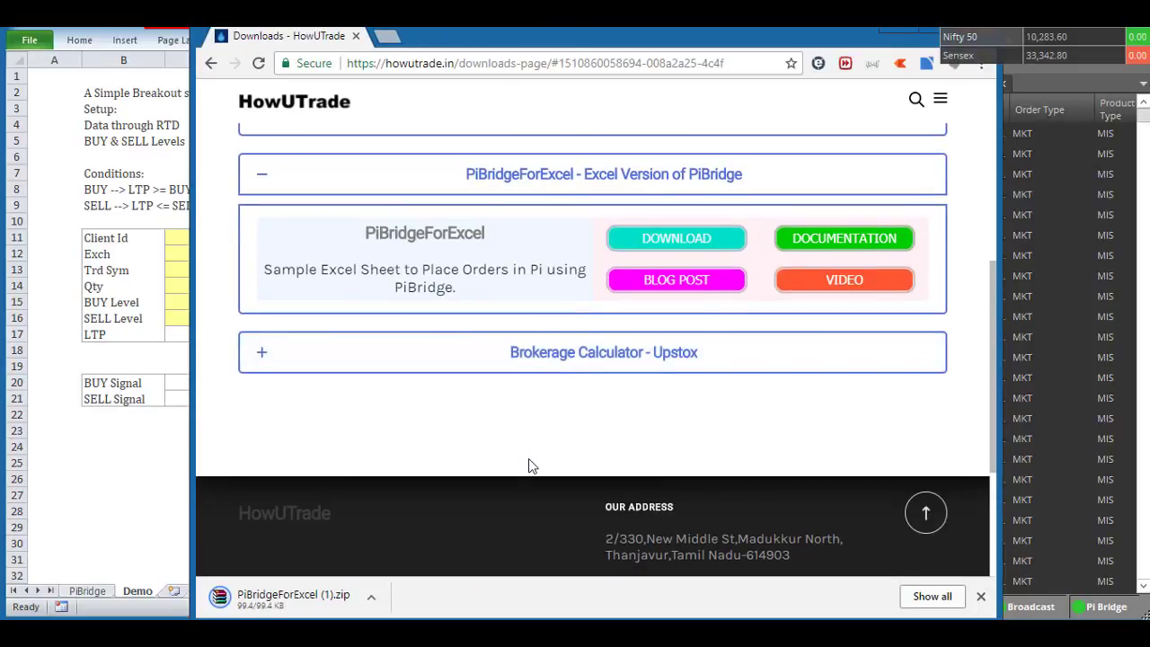
key("ctrl+w")
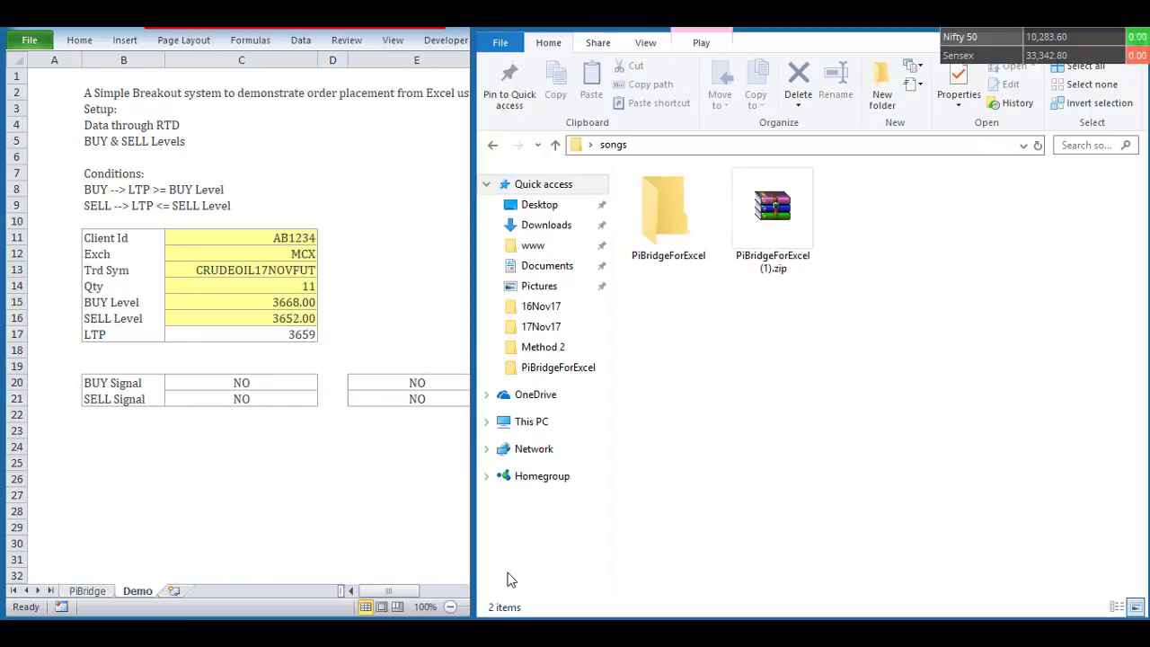
Switch to File Explorer and open the PiBridgeForExcel folder inside songs to show its files
left_click(508, 577)
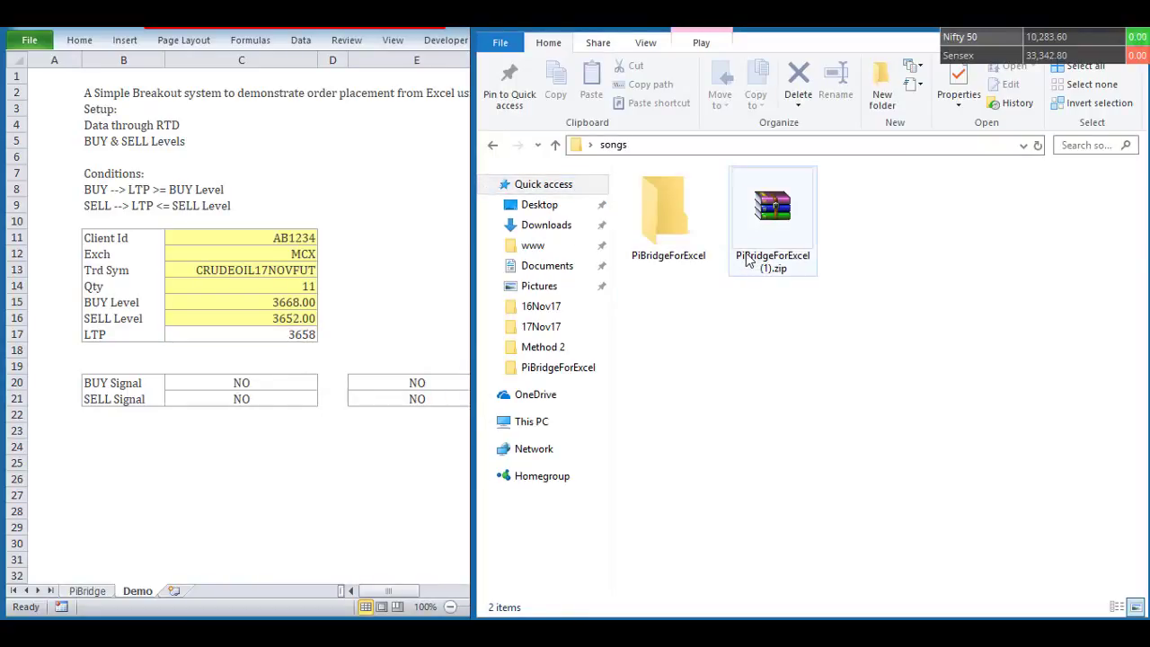
double_click(704, 249)
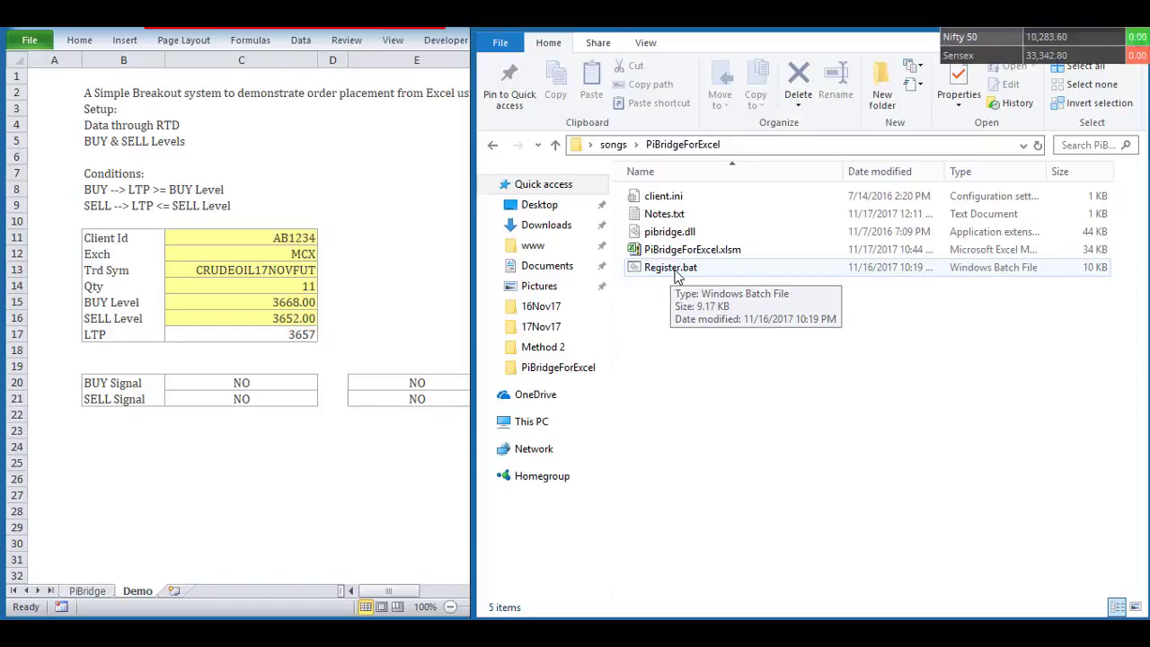
mouse_move(672, 238)
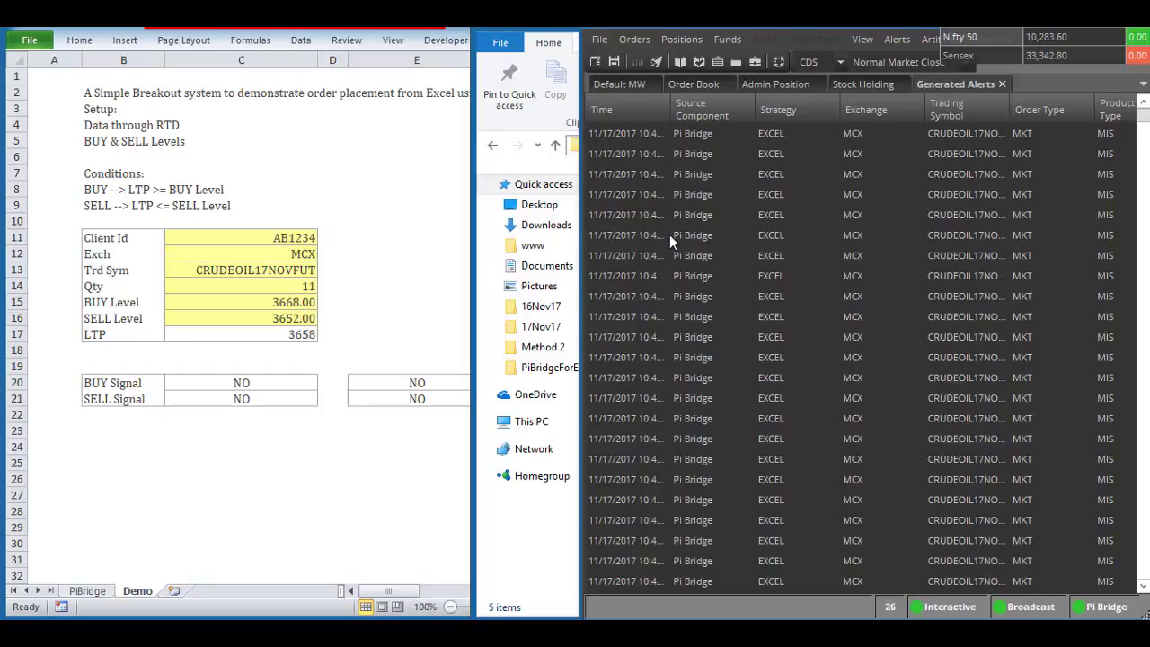
left_click(550, 558)
left_click(561, 538)
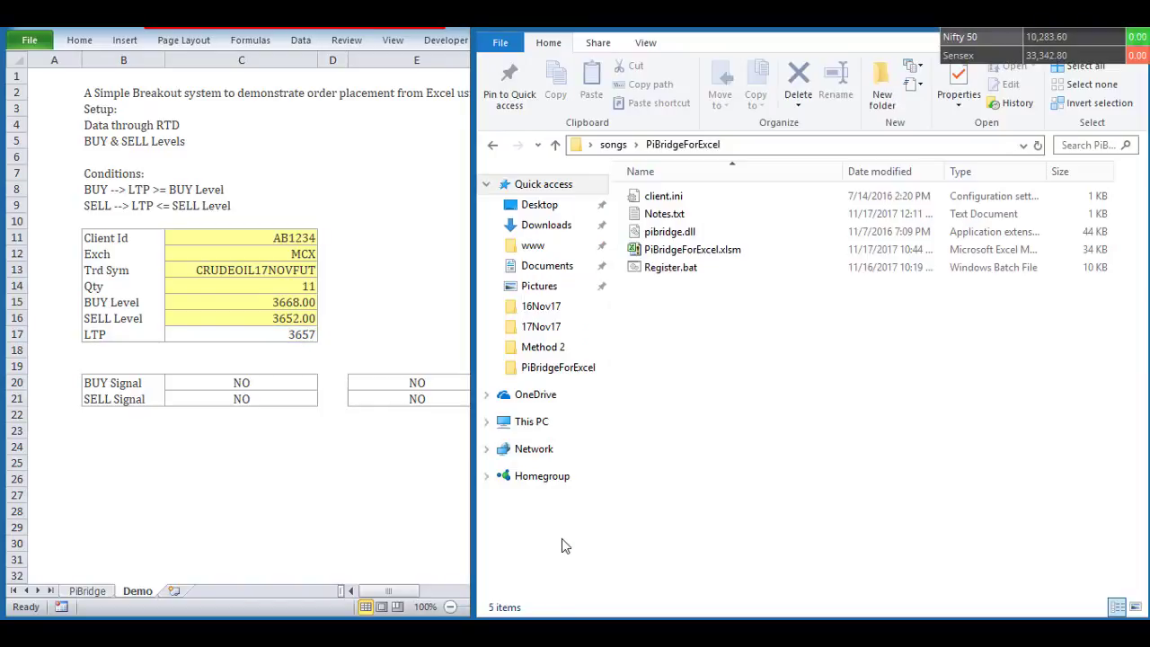
Try to register the PiBridge DLL by running Register.bat as administrator and answering y to proceed
right_click(651, 273)
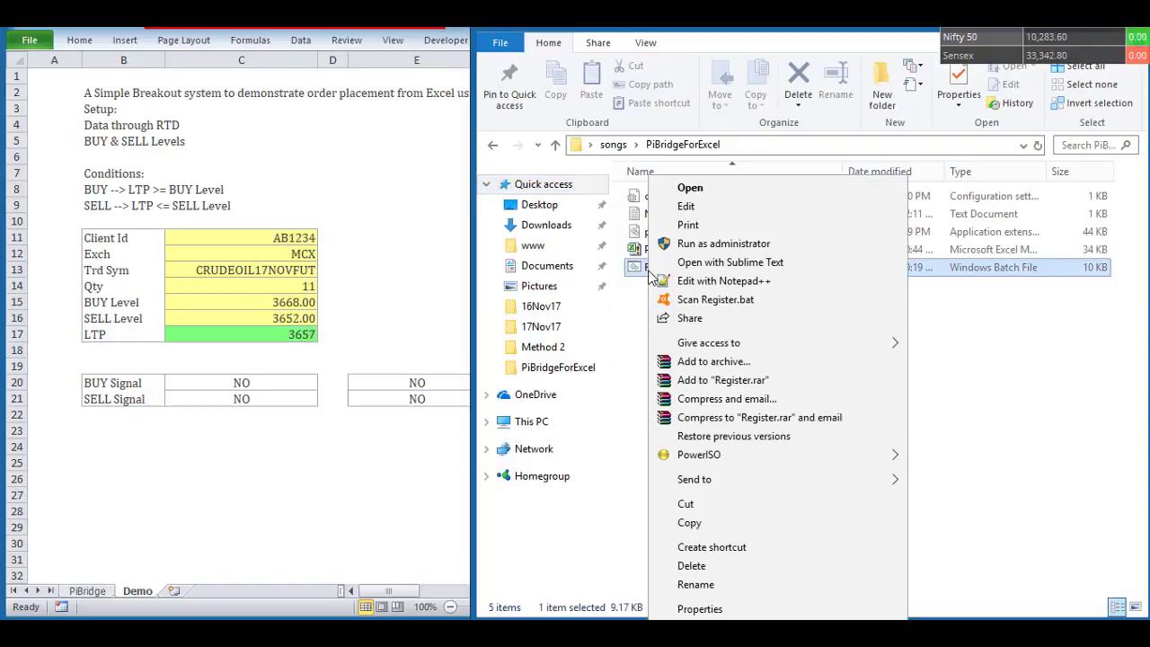
left_click(675, 244)
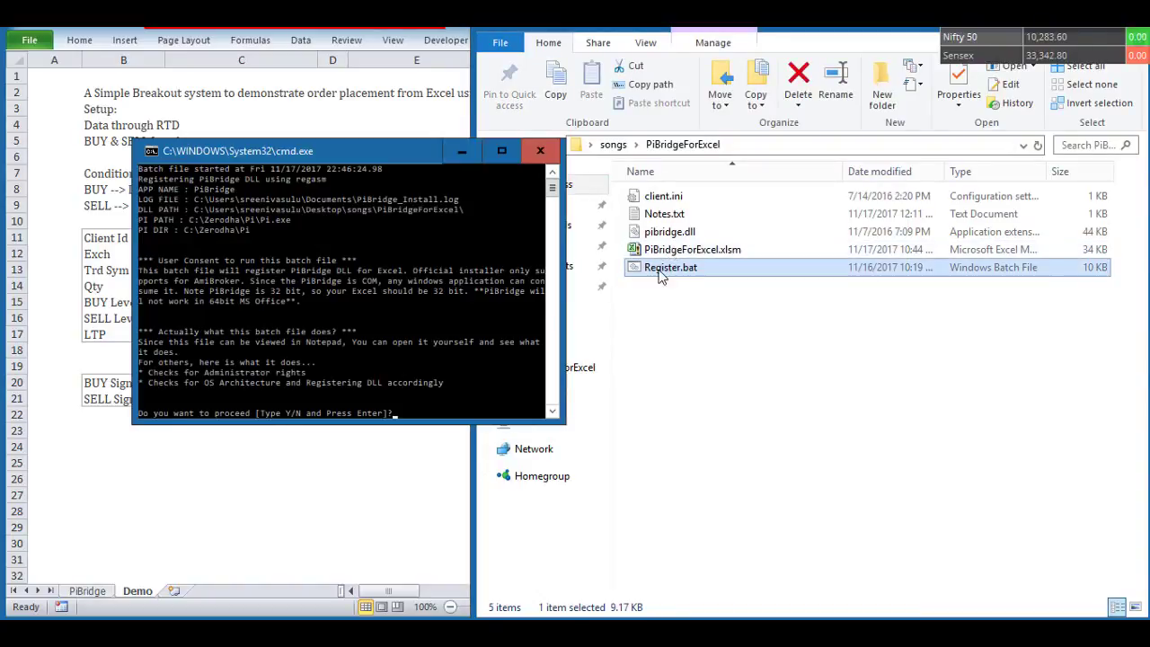
type("y")
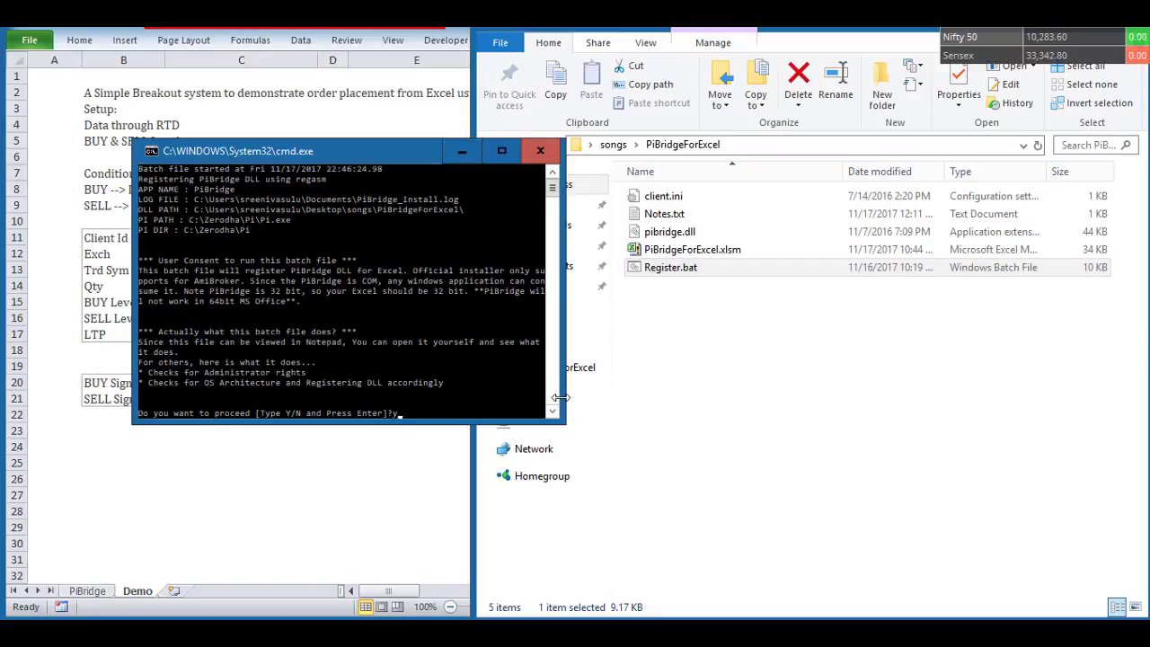
key("Return")
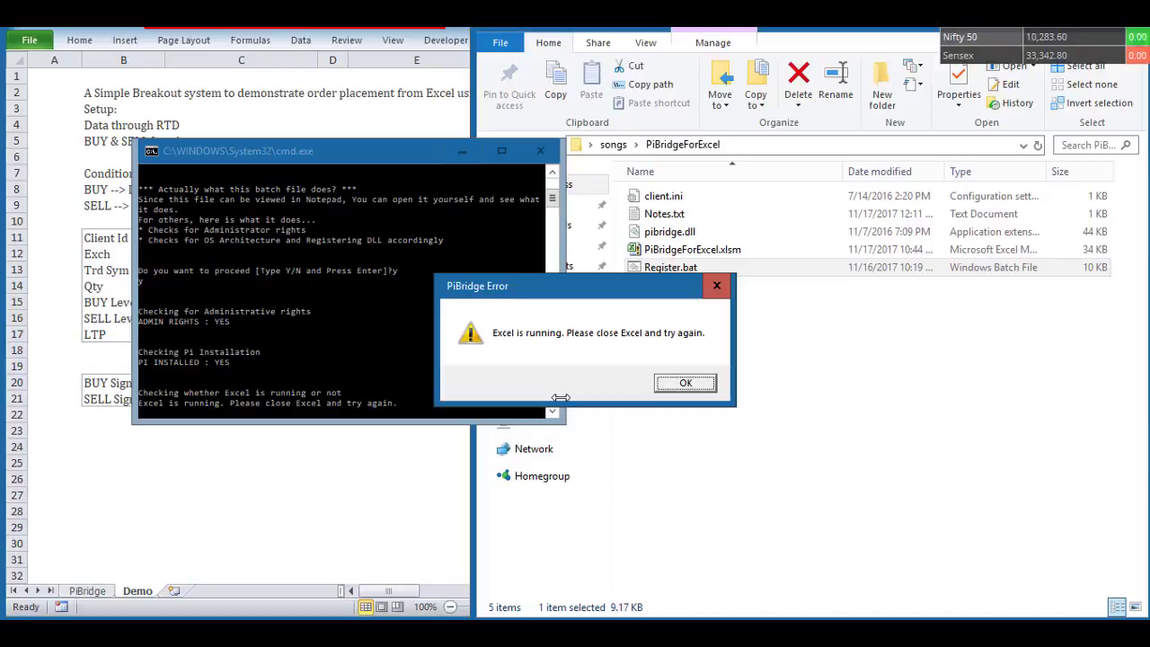
left_click(680, 382)
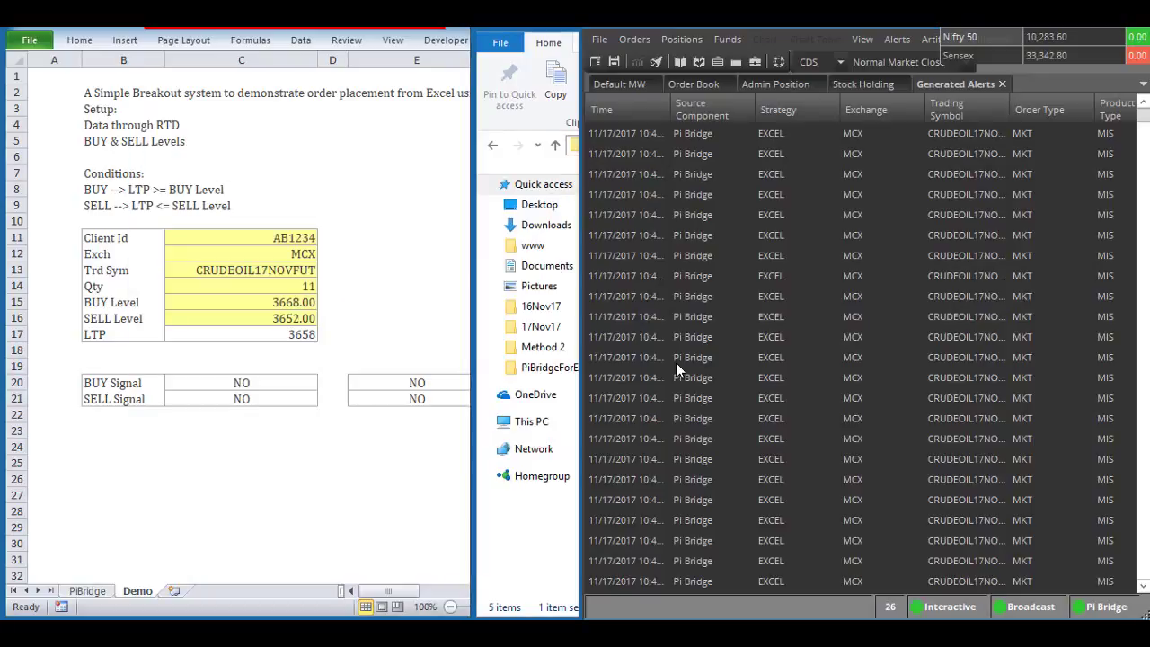
Close Excel with the changes to PiBridgeForExcel.xlsm saved, close the Pi trading terminal, and return to the PiBridgeForExcel folder
left_click(454, 316)
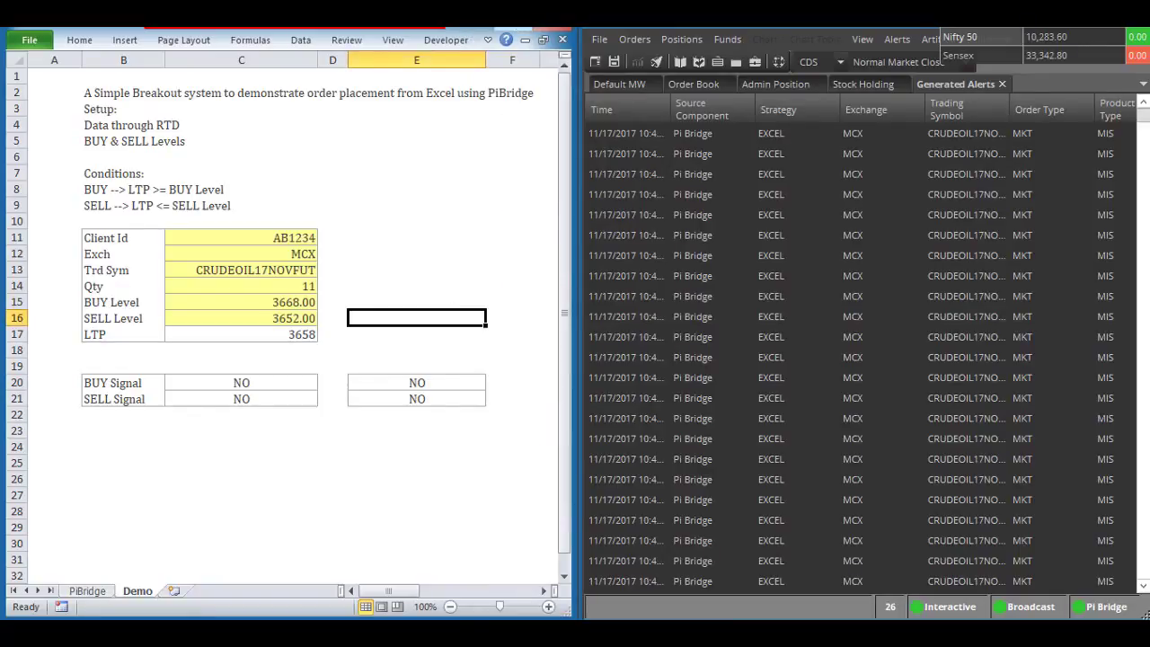
left_click(562, 35)
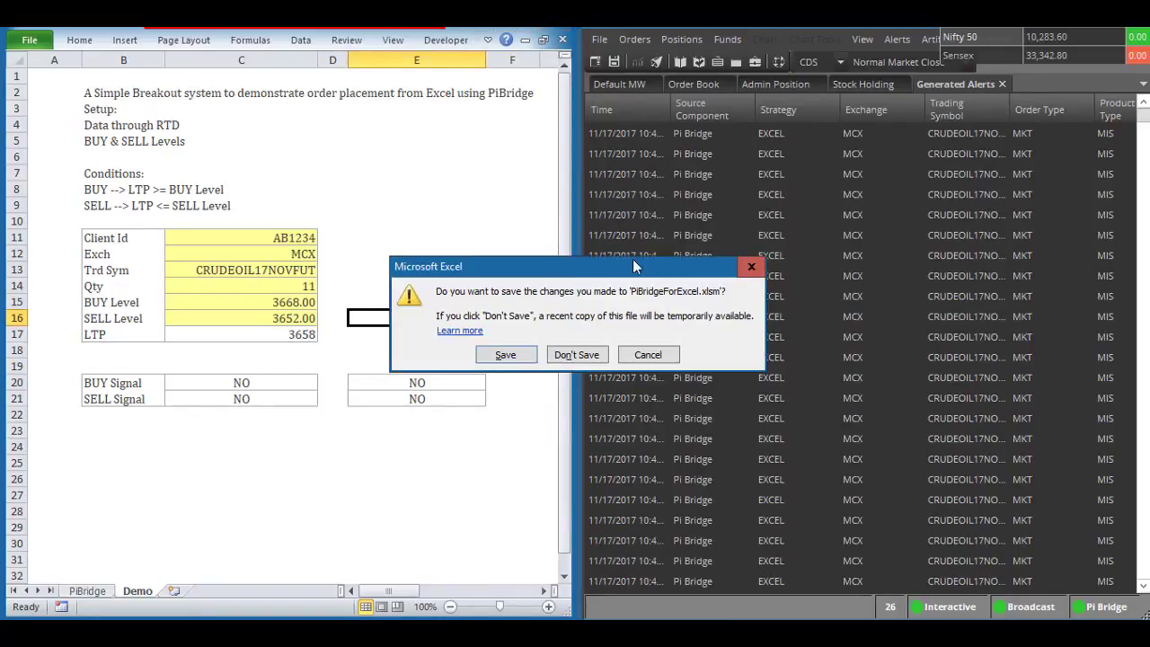
left_click(530, 360)
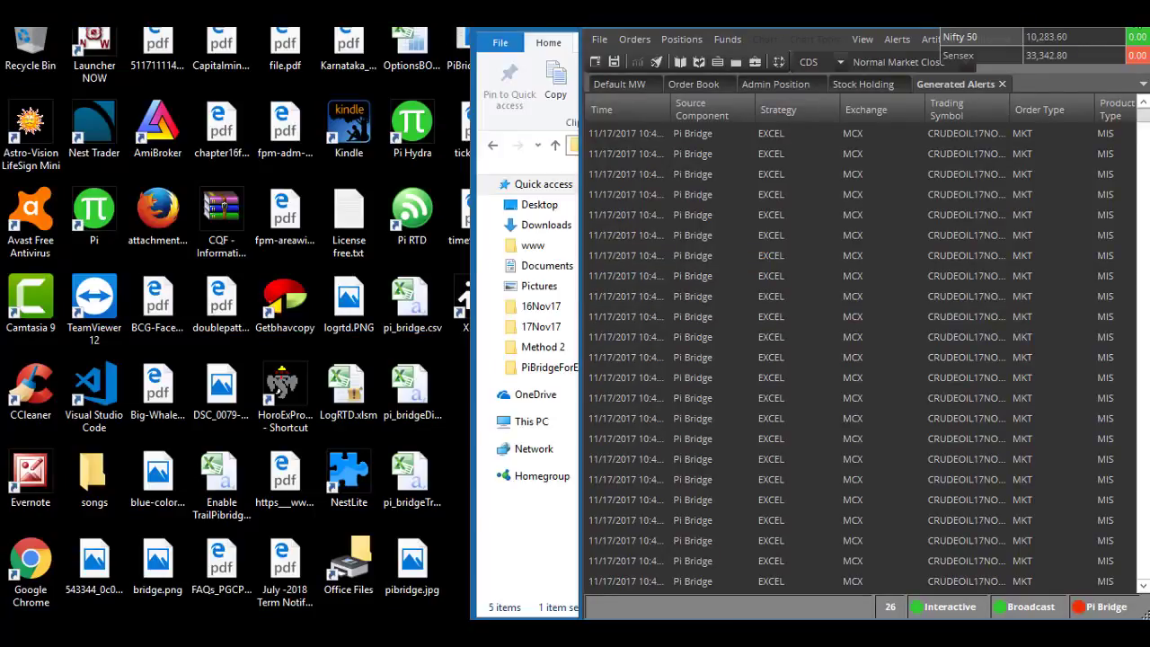
key("alt+F4")
left_click(568, 376)
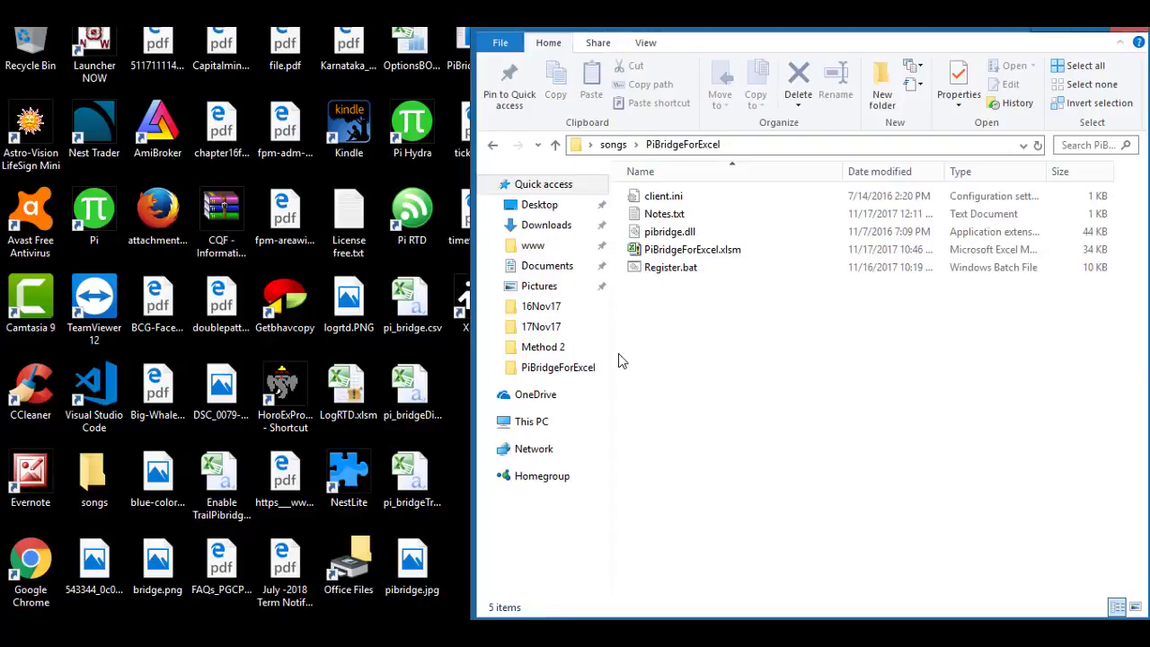
Run Register.bat from the PiBridgeForExcel folder, answer y to register the PiBridge DLL, and dismiss the closing message
double_click(684, 266)
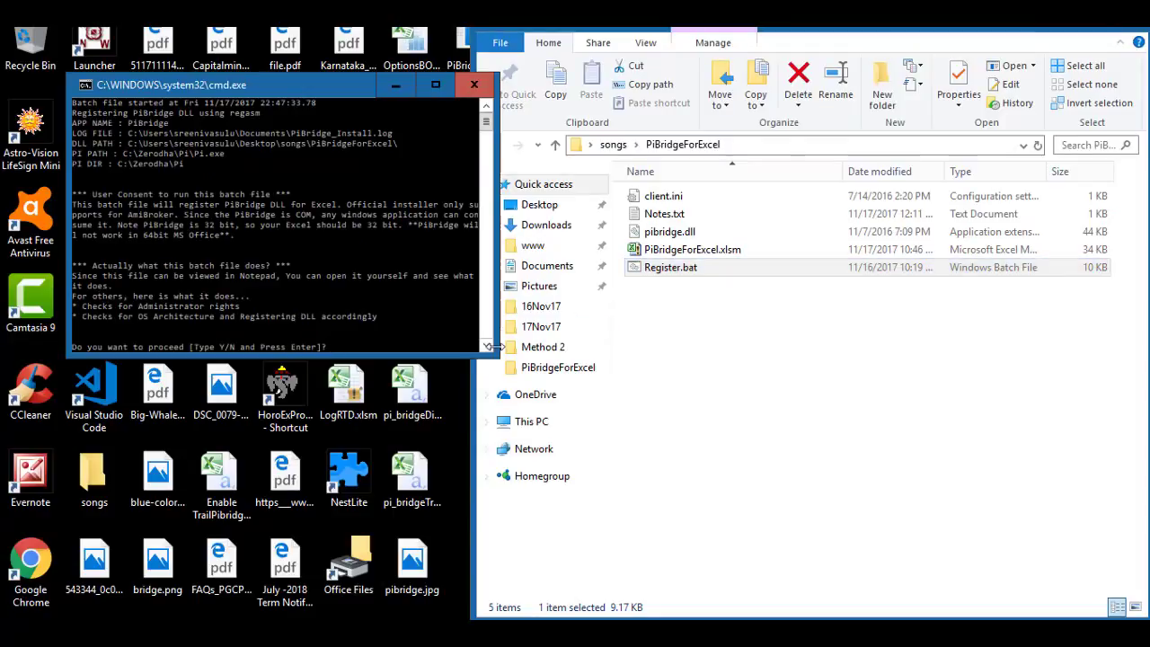
type("y")
key("Return")
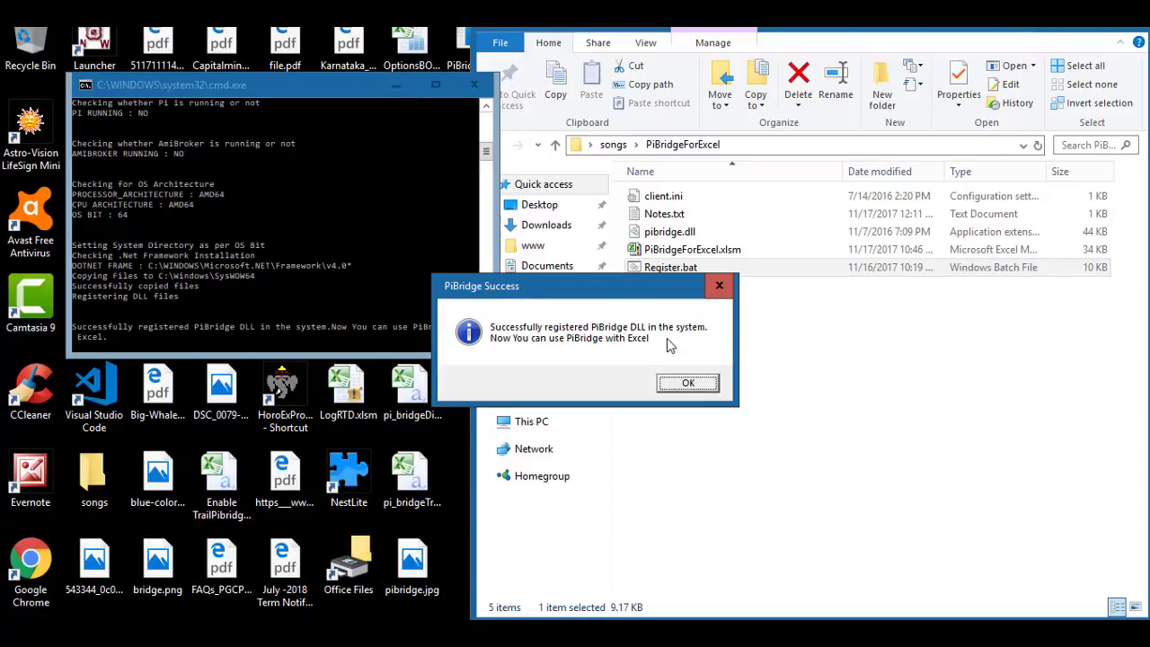
left_click(682, 384)
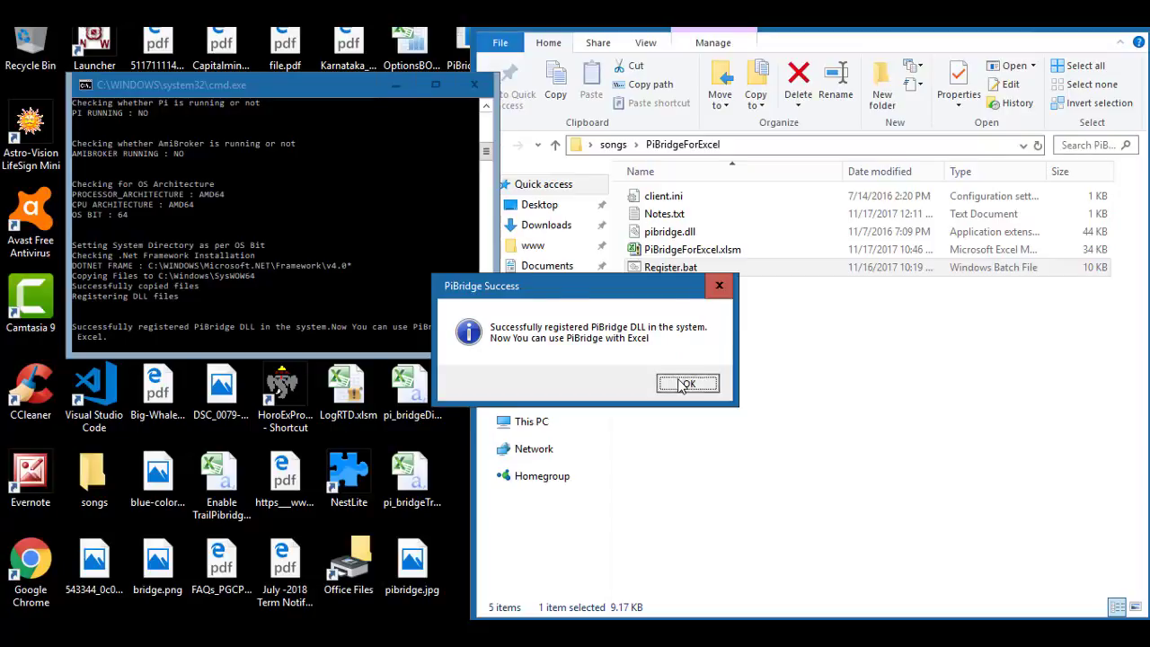
Open the PiBridgeForExcel.xlsm workbook from the folder
left_click(694, 246)
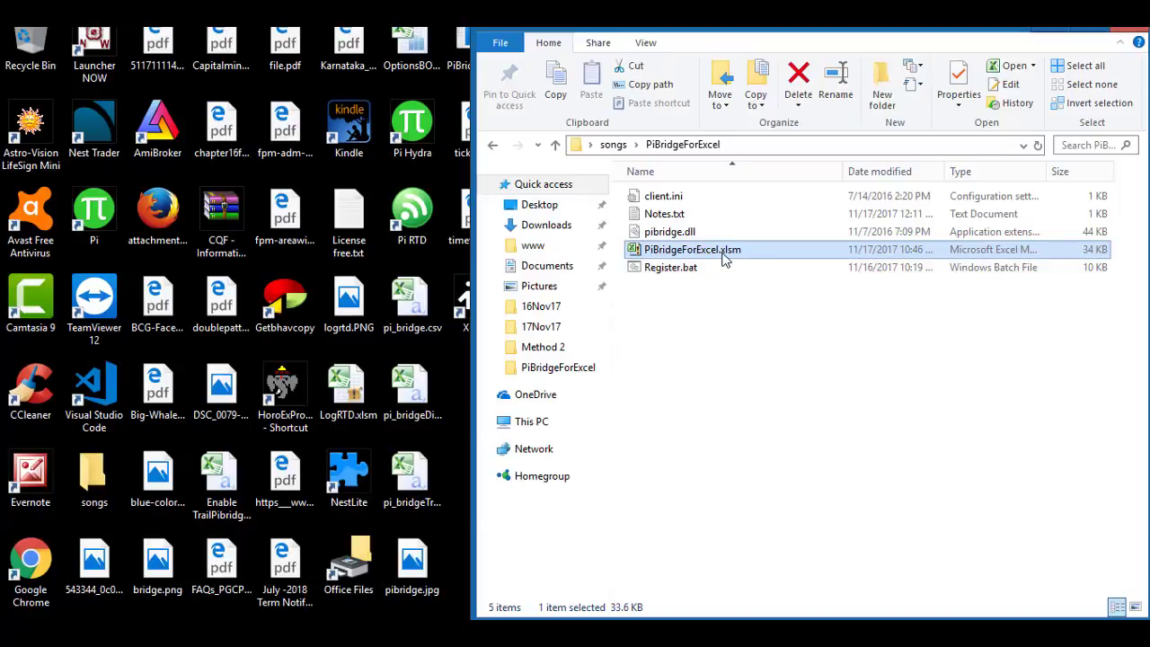
double_click(724, 254)
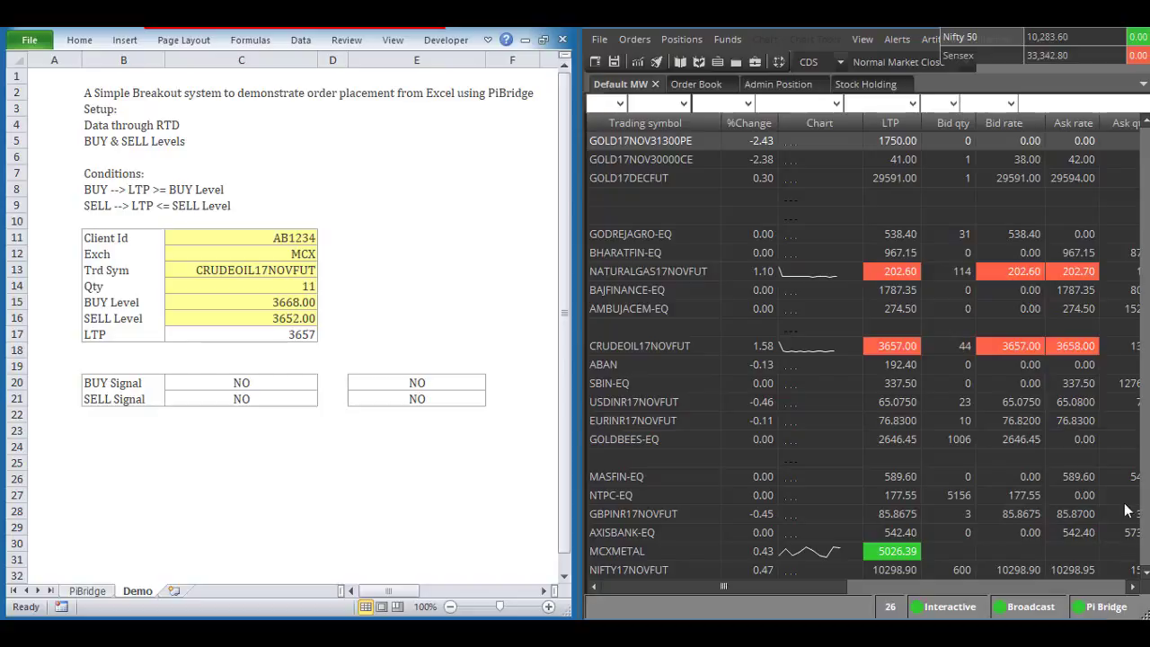
Apply Pi's PiBridge user settings with the 2 Way SemiAuto trading mode and Start PiServer Automatically enabled
left_click(865, 43)
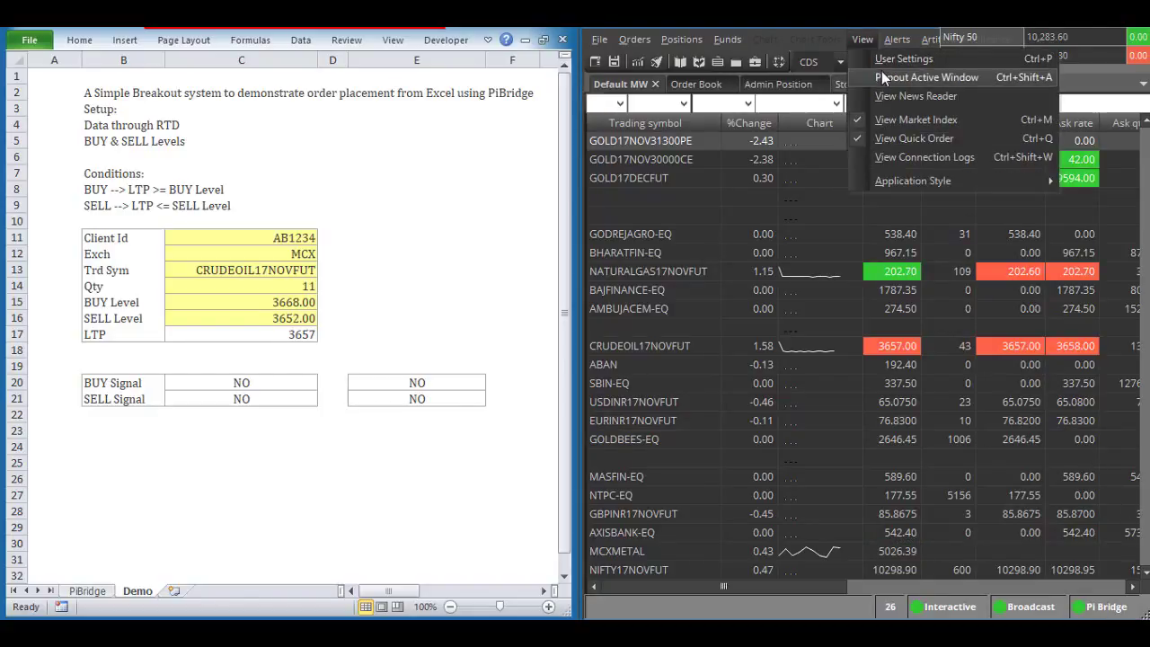
left_click(885, 59)
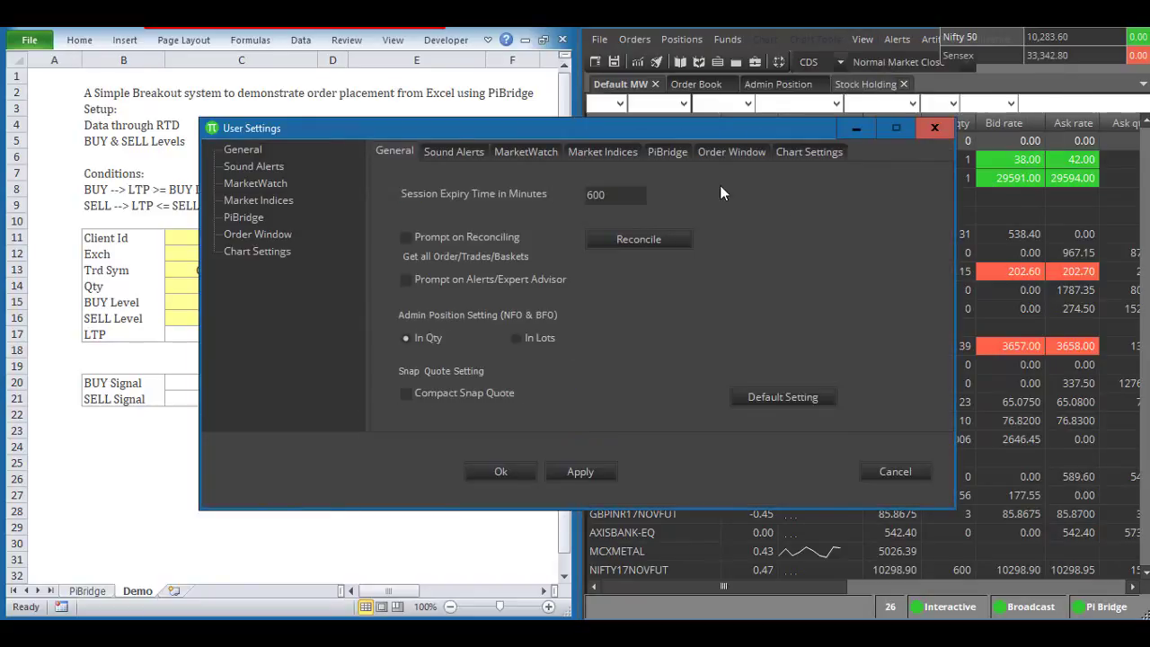
left_click(677, 159)
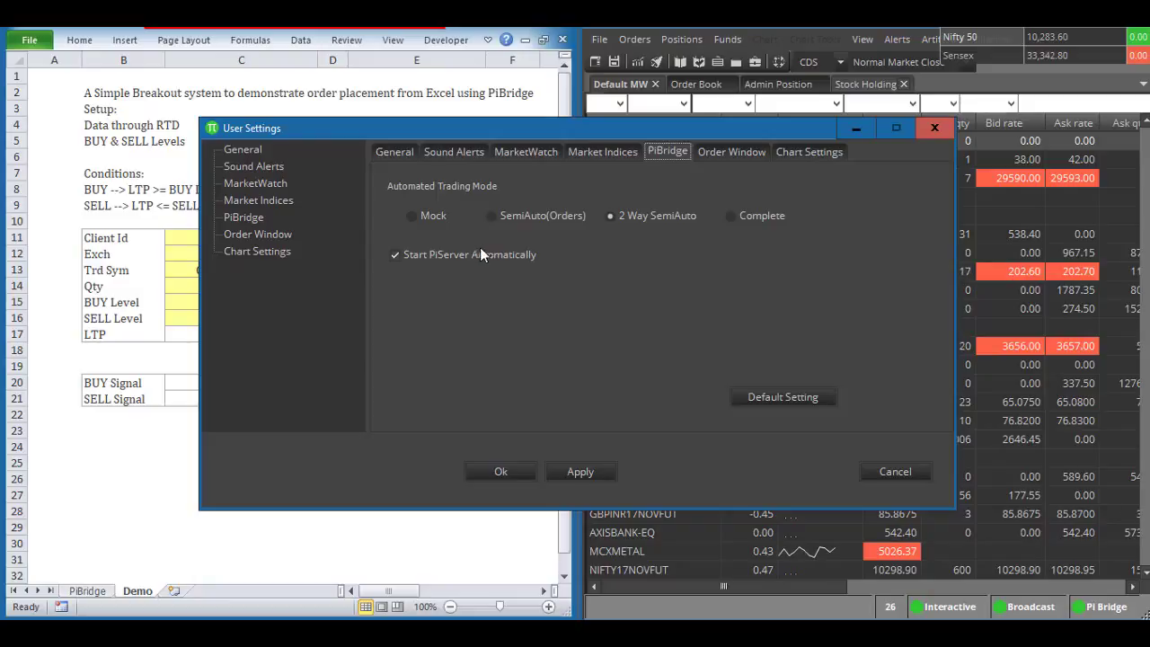
left_click(598, 476)
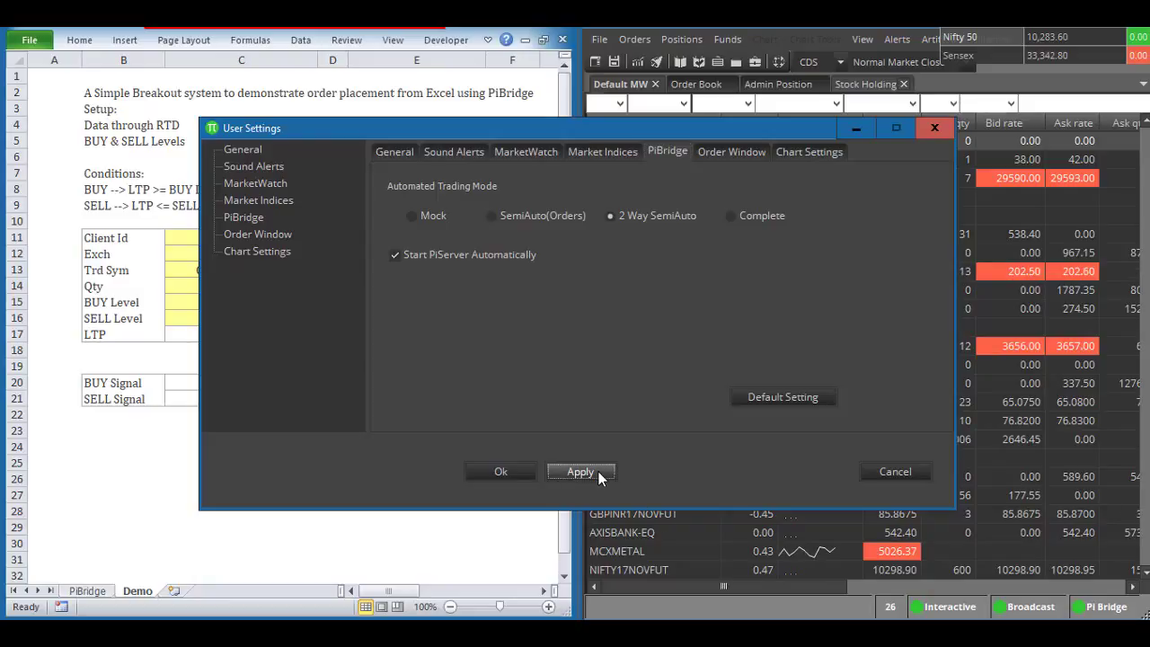
left_click(521, 473)
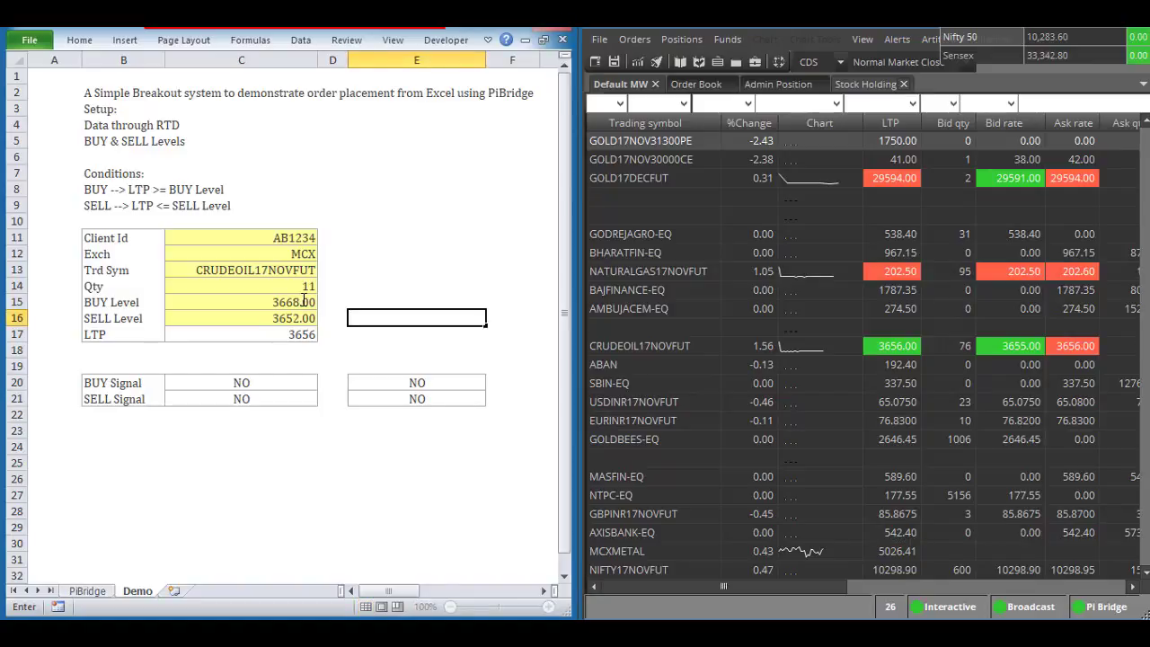
Set the BUY Level on the Demo sheet to 3658
double_click(303, 303)
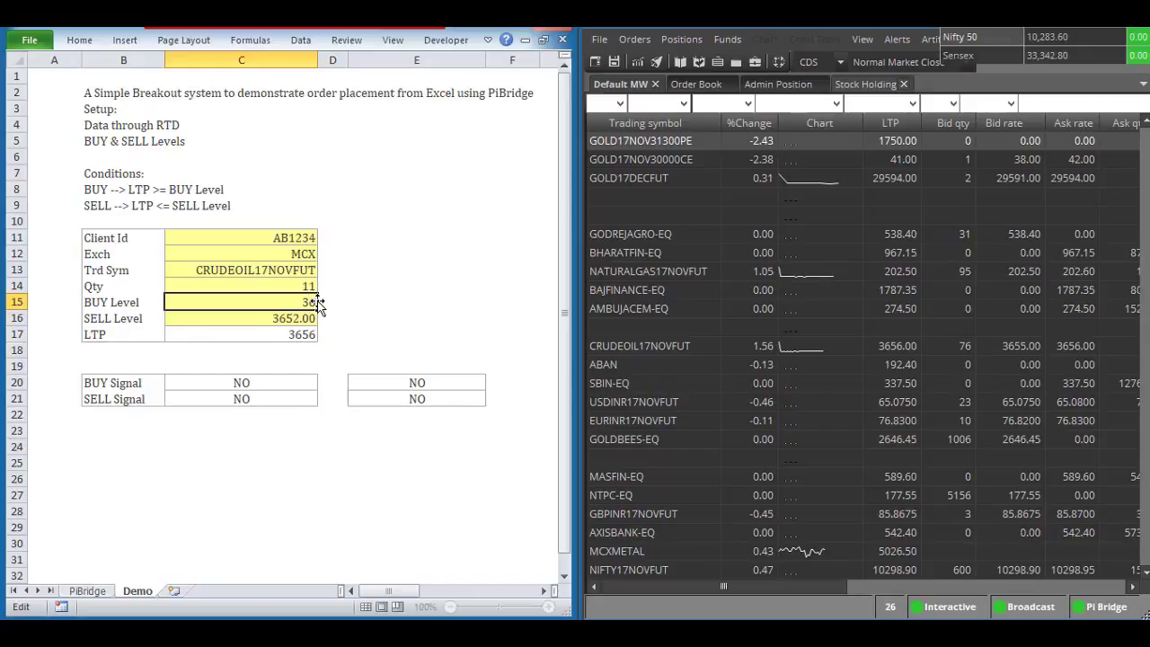
type("5")
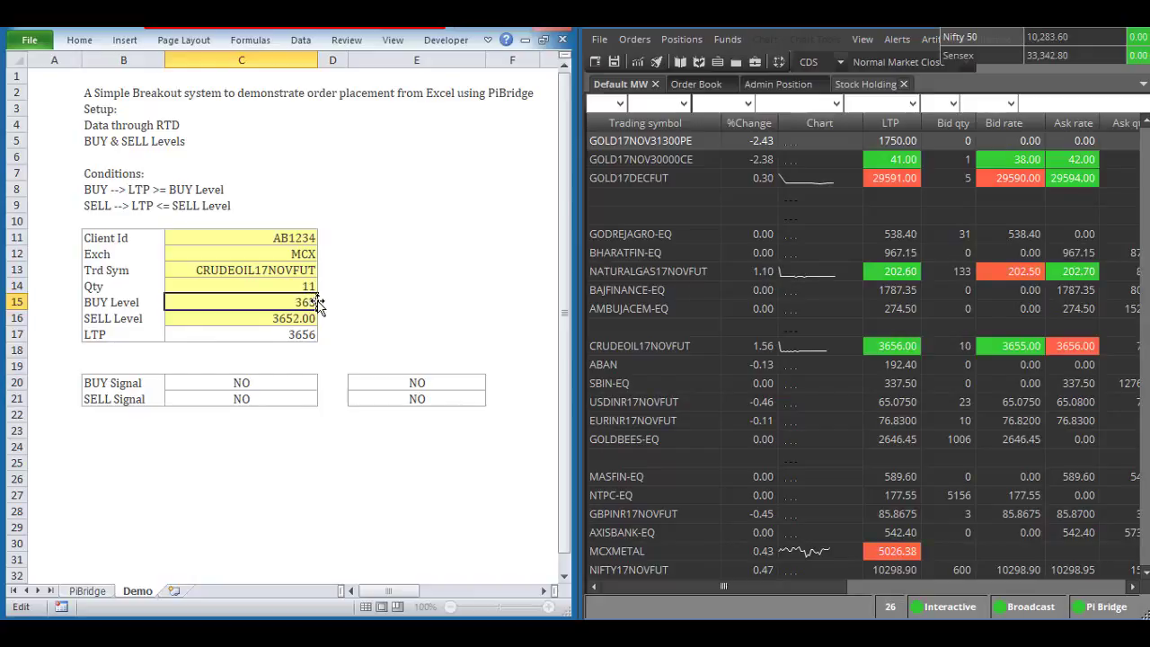
type("8")
key("Return")
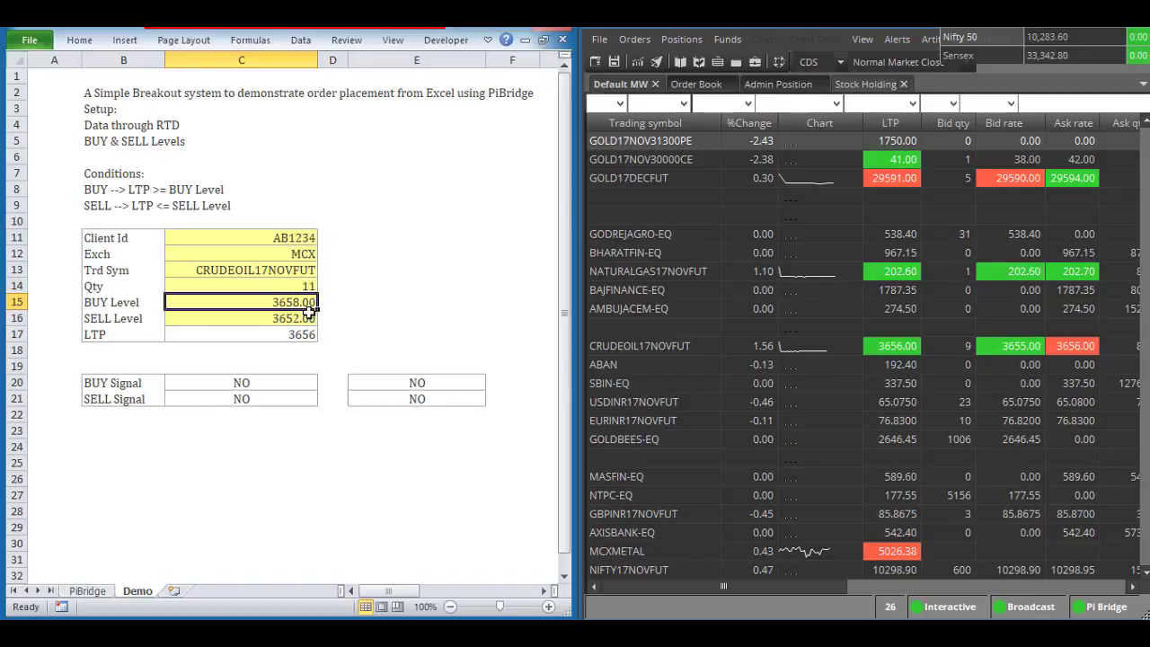
Set the SELL Level on the Demo sheet to 3654
double_click(305, 318)
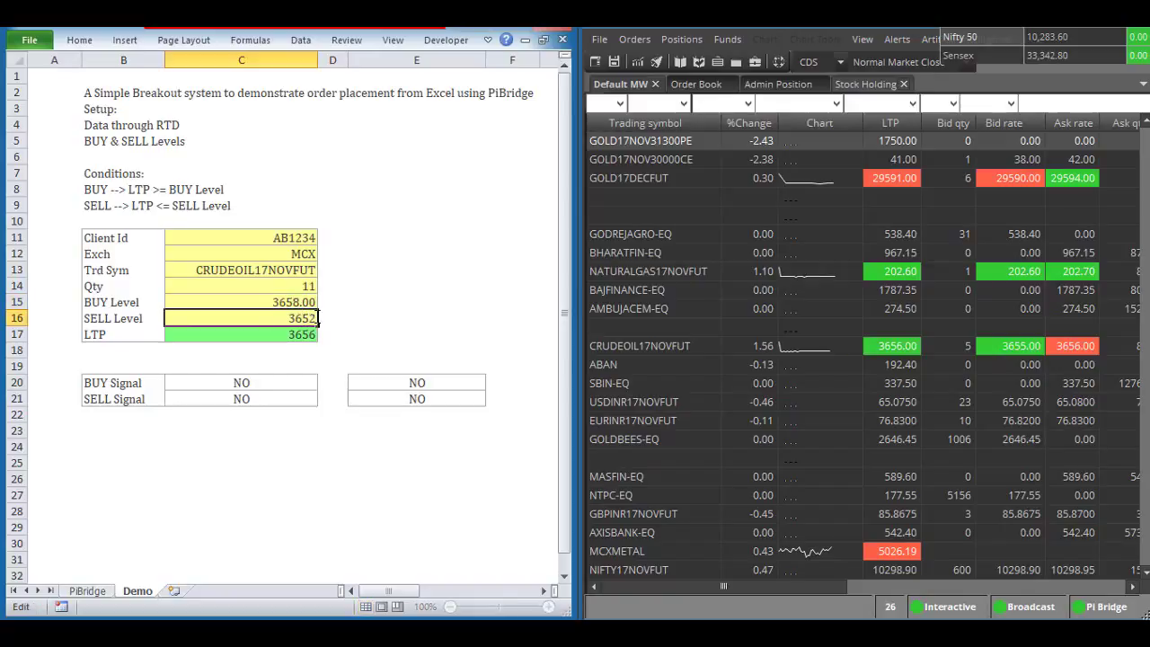
key("BackSpace")
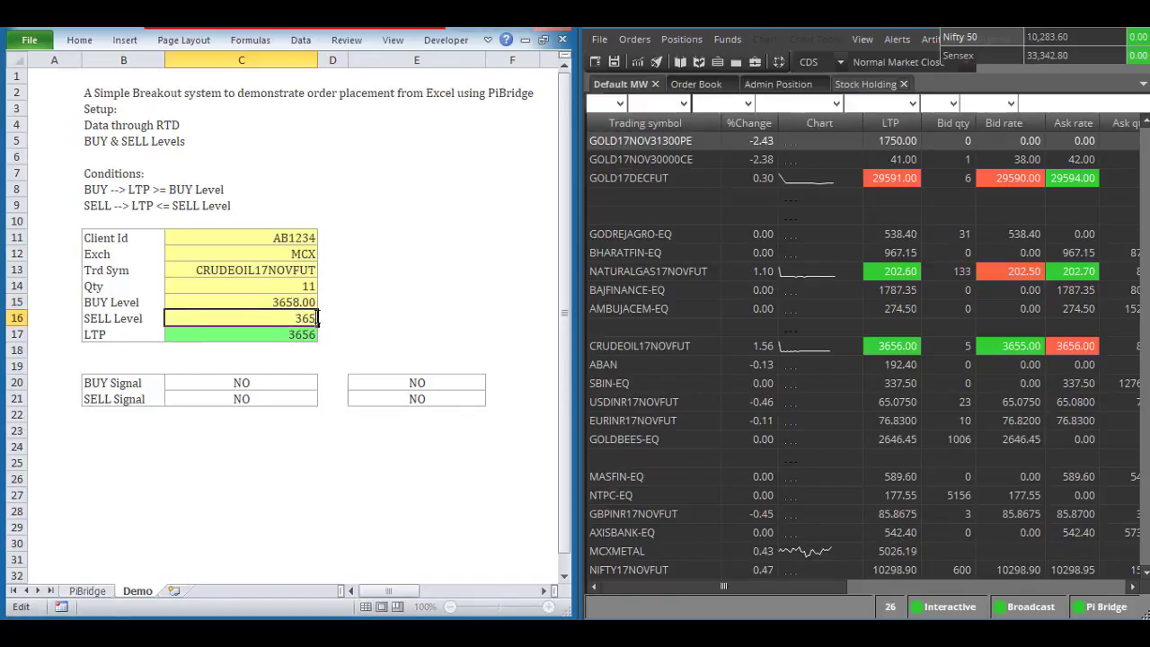
type("4")
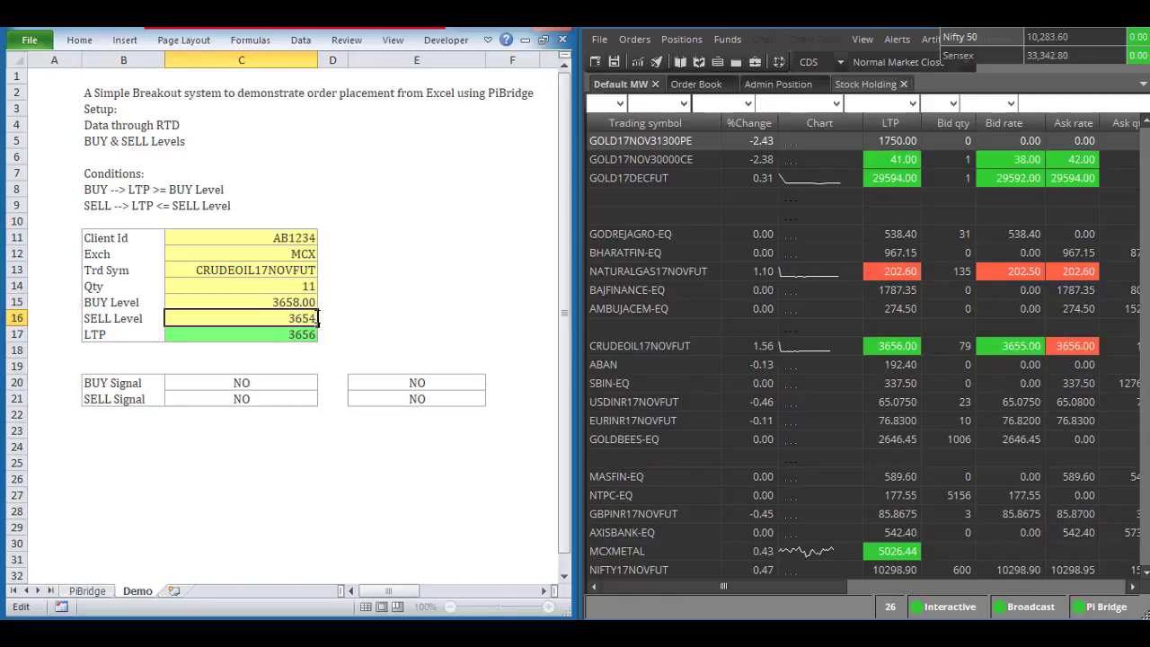
key("Return")
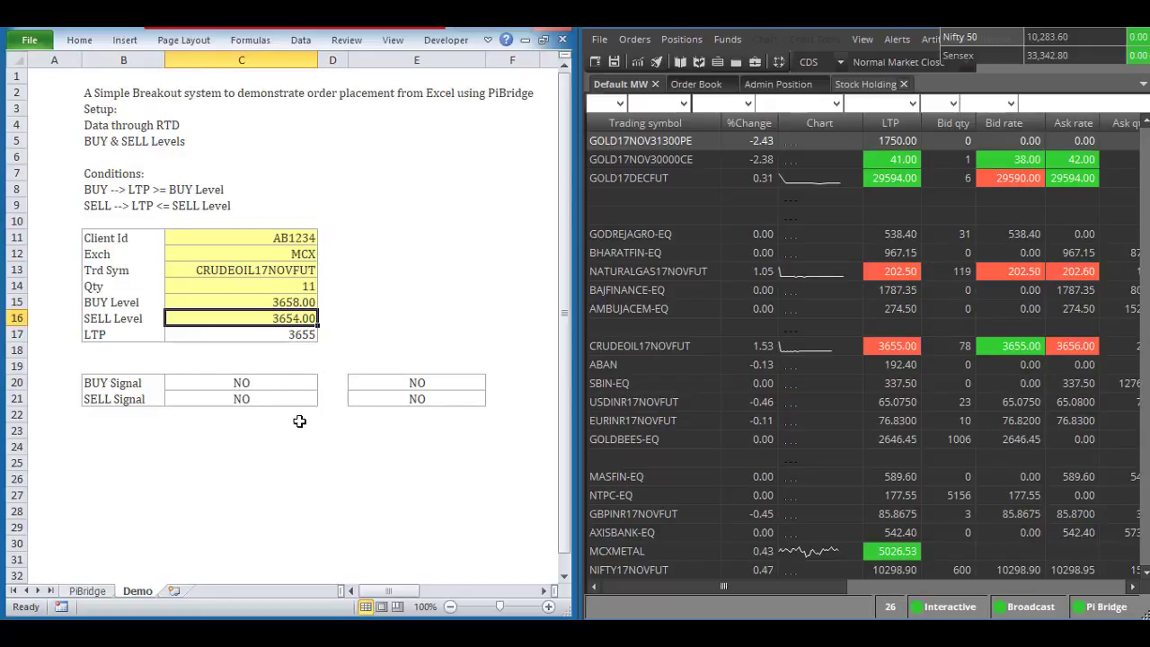
Switch to Pi and open its Generated Alerts list to check the orders sent from Excel
left_click(852, 40)
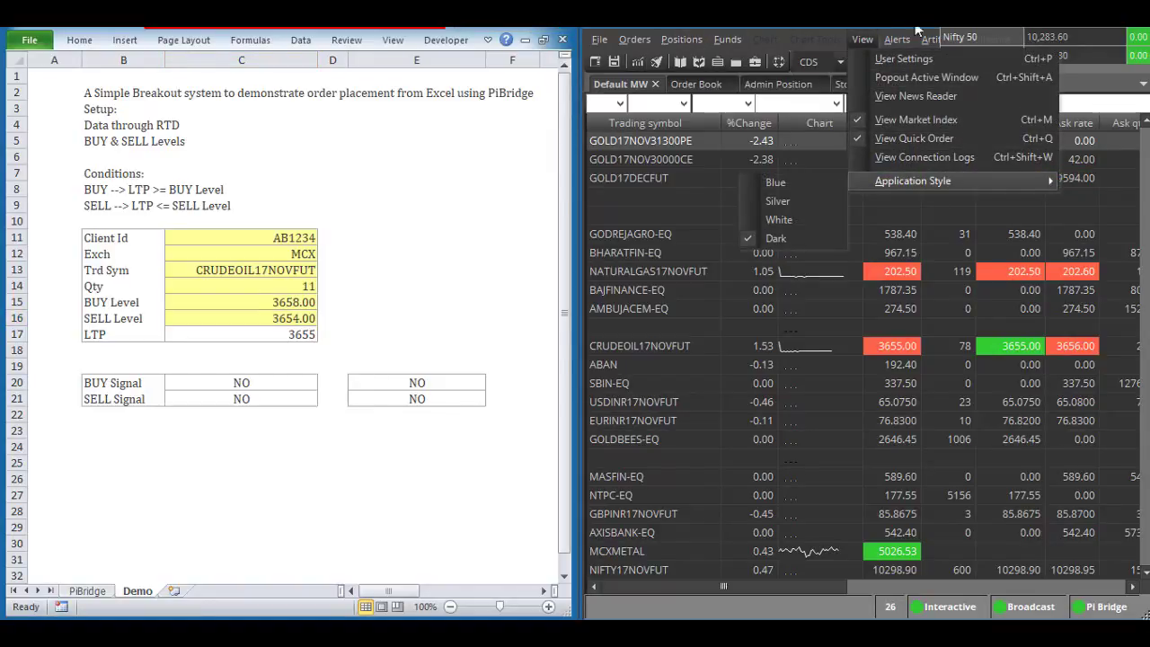
mouse_move(901, 38)
left_click(938, 123)
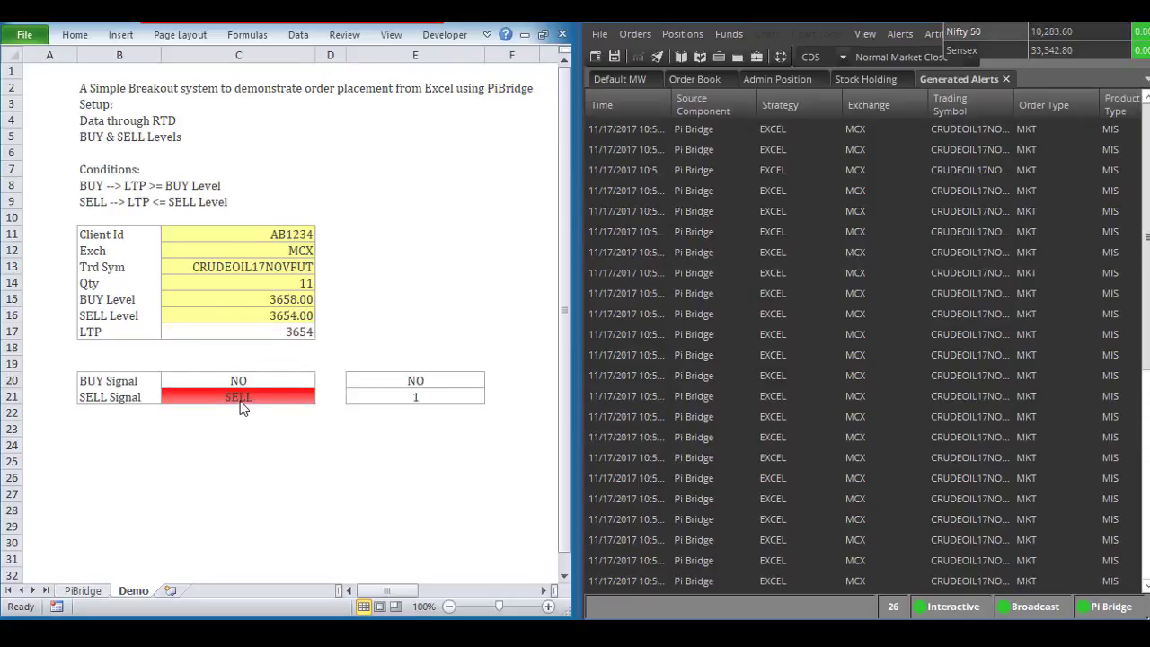
left_click(835, 145)
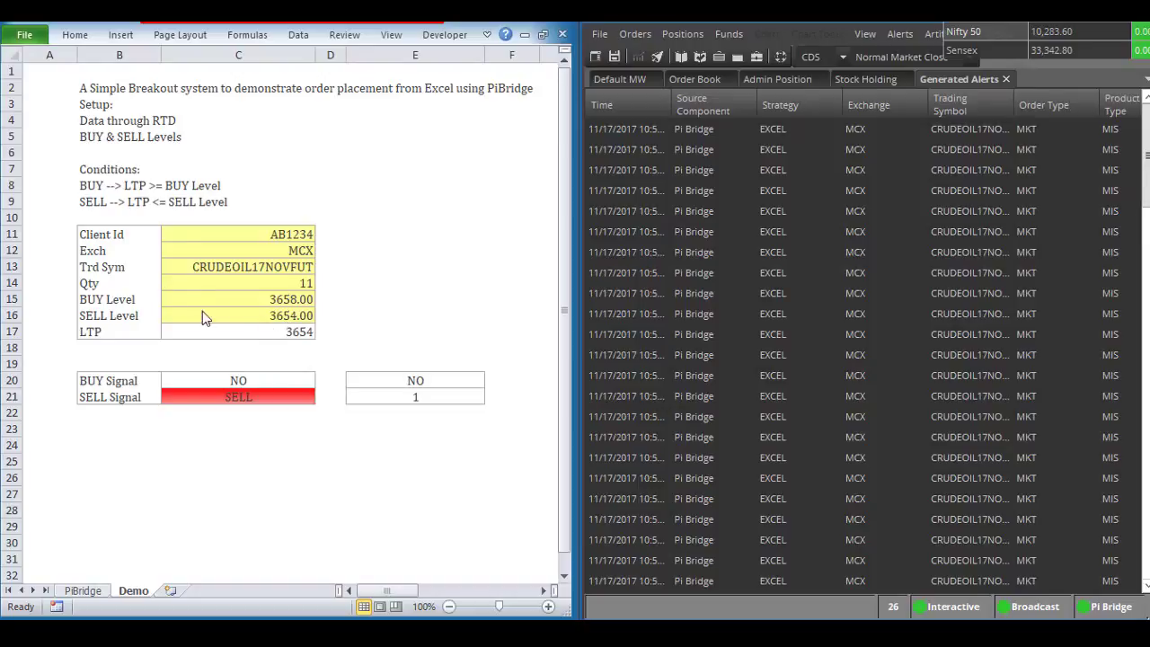
Examine the SELL Signal formula on the Demo sheet, and the PlaceOrder parameters, example usage and notes on the PiBridge sheet
double_click(231, 400)
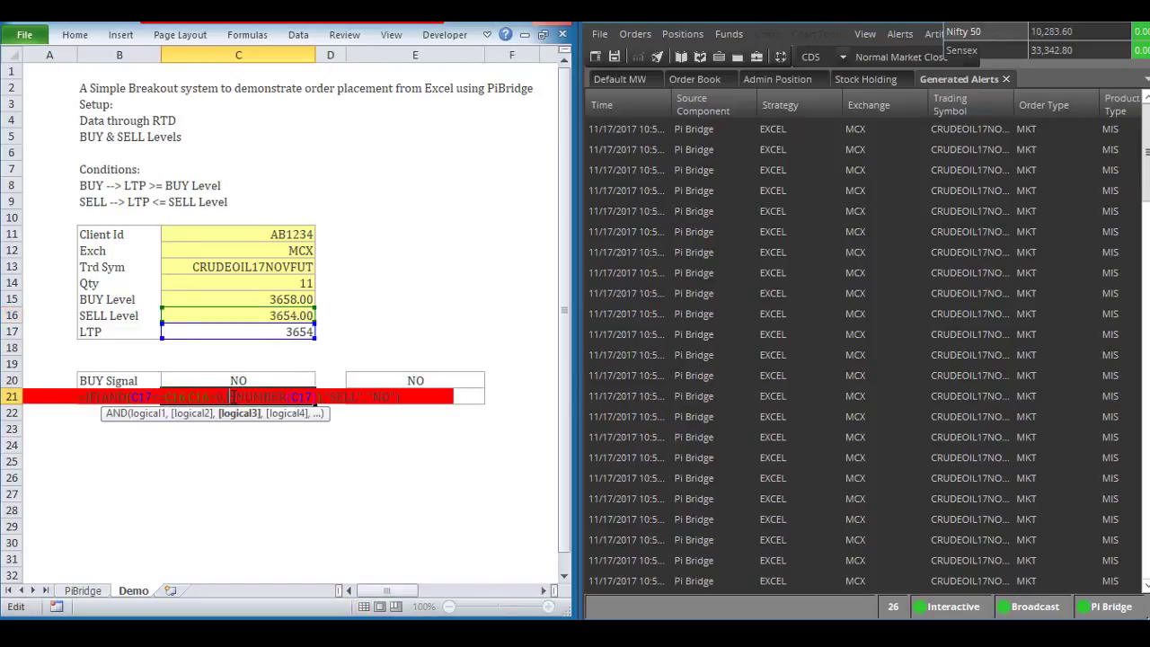
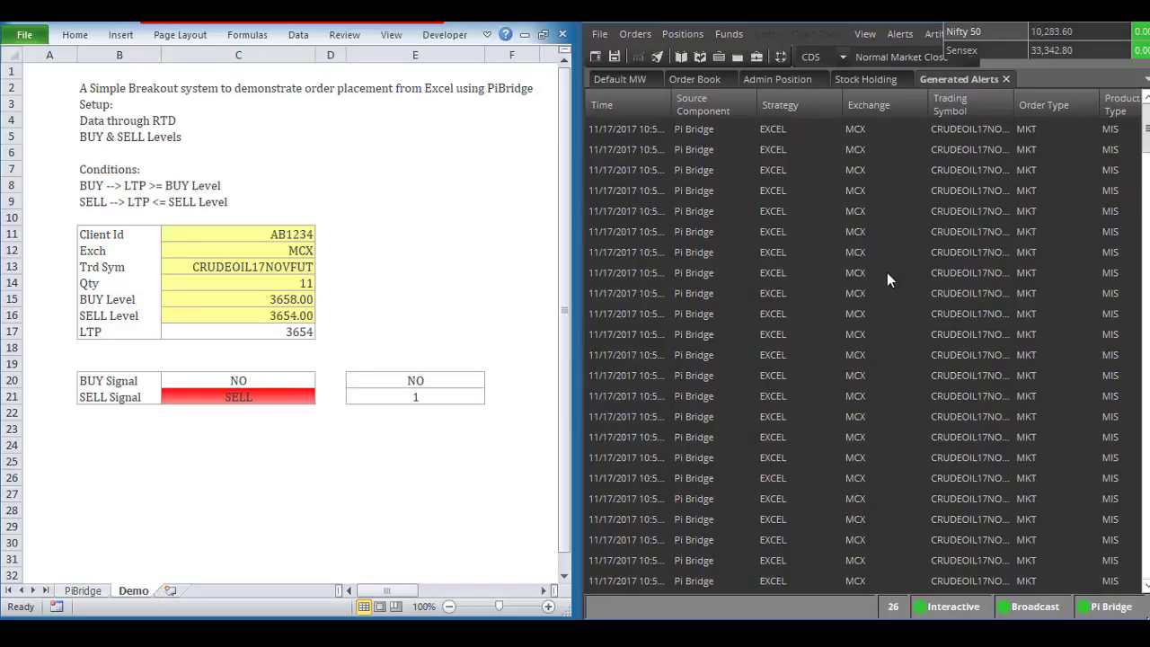
left_click(81, 591)
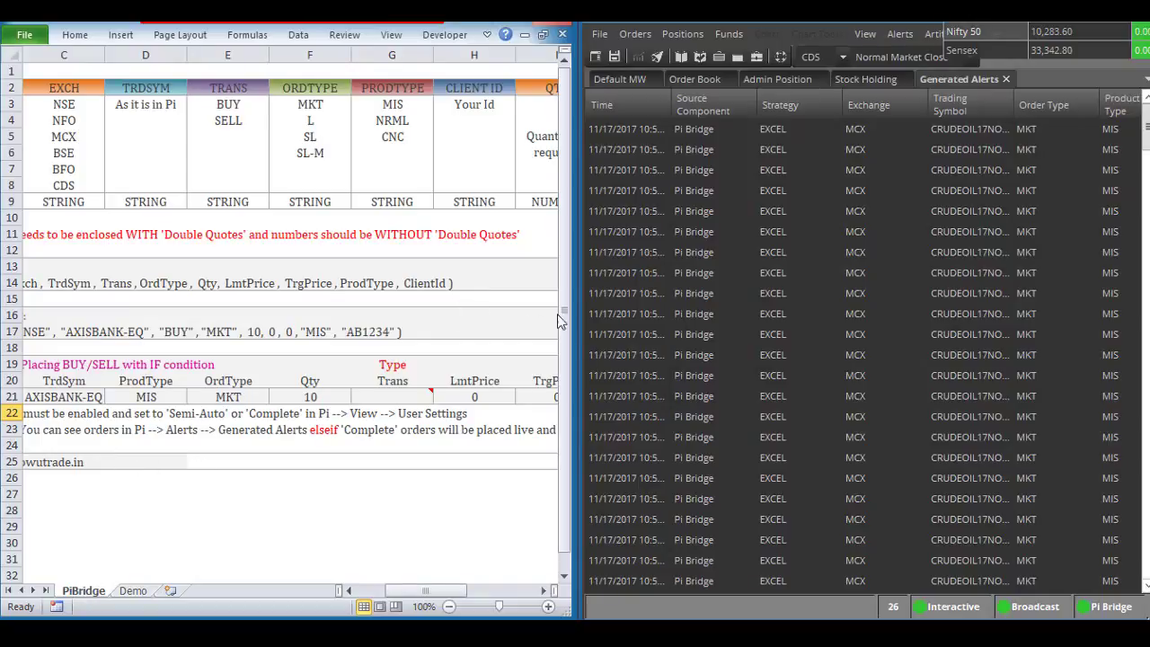
left_click_drag(562, 270, 562, 268)
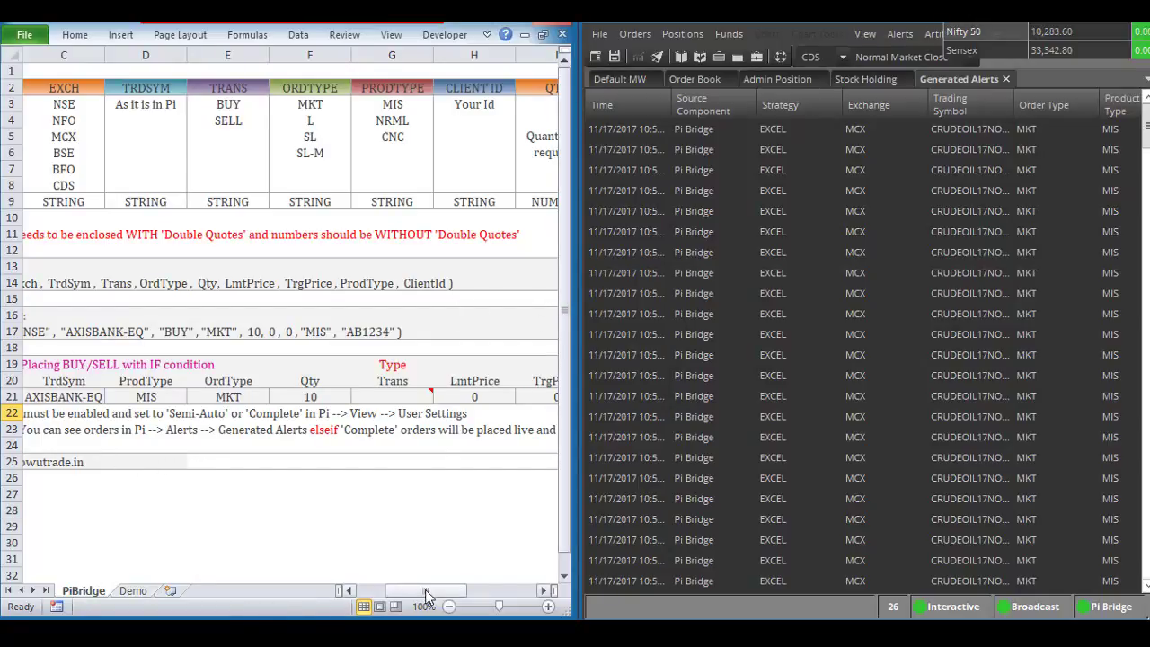
left_click_drag(425, 590, 400, 590)
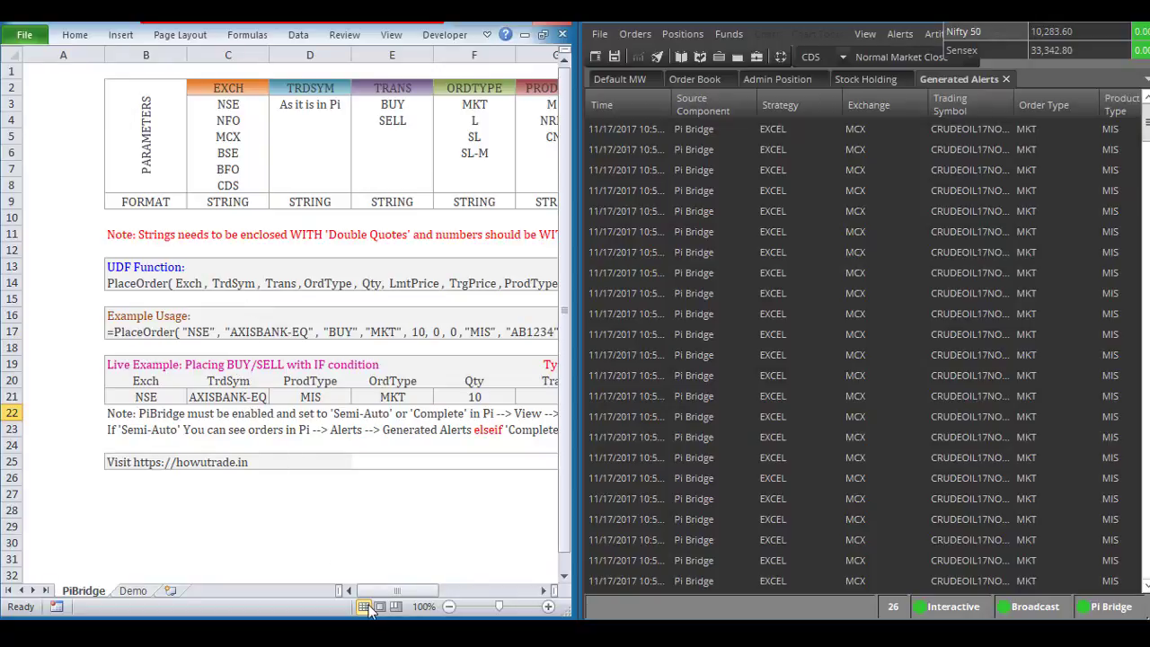
left_click_drag(378, 593, 380, 589)
left_click_drag(422, 585, 452, 593)
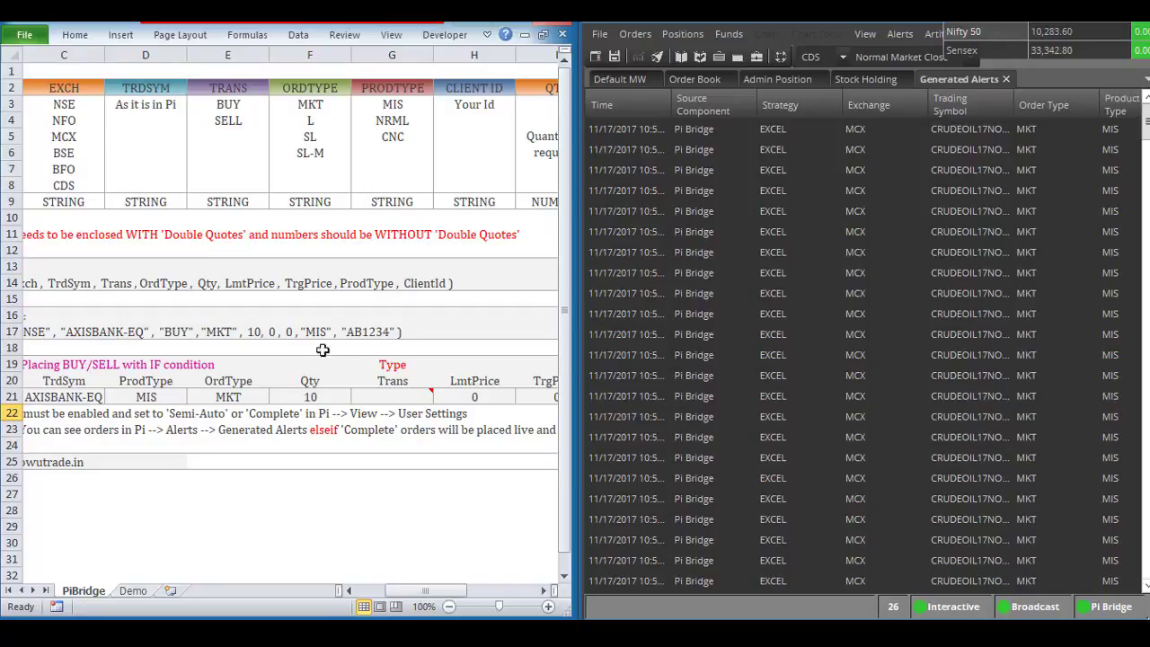
mouse_move(438, 587)
left_mouse_down()
mouse_move(407, 584)
mouse_move(424, 586)
left_mouse_up()
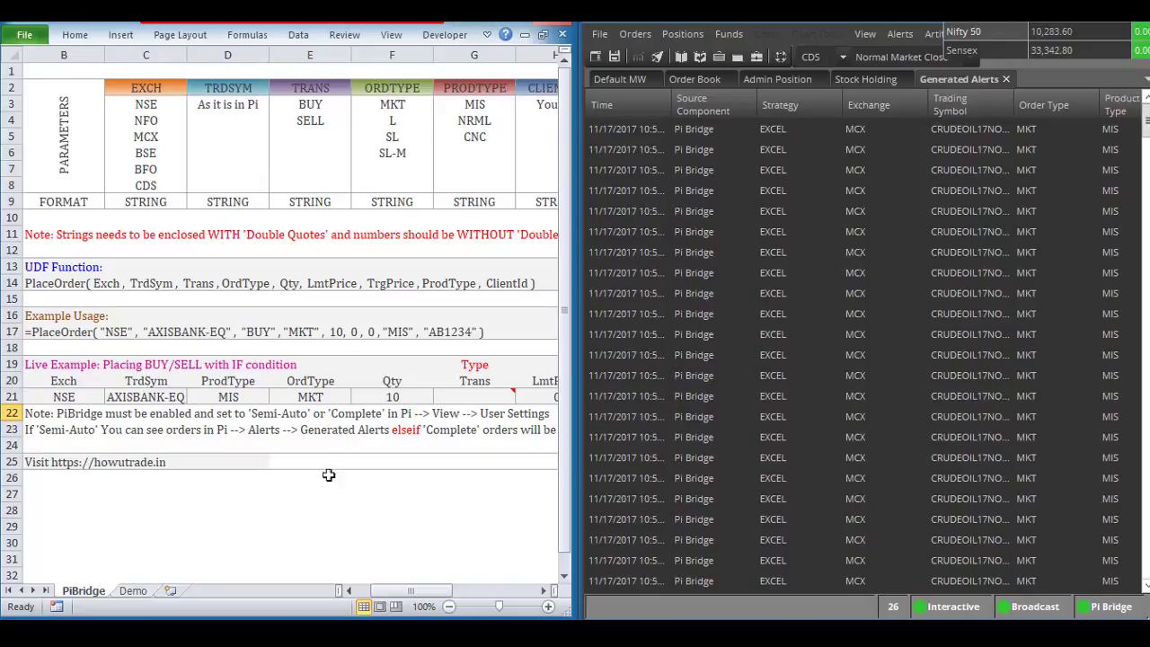
left_click_drag(391, 591, 391, 591)
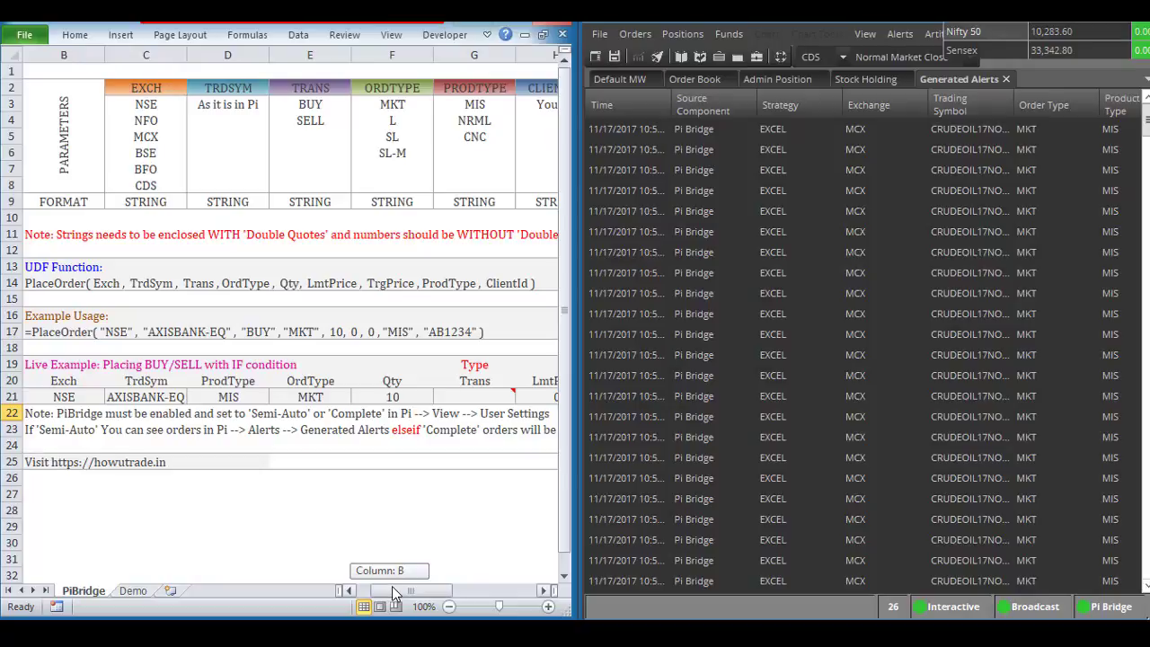
mouse_move(391, 595)
left_mouse_down()
mouse_move(376, 604)
mouse_move(389, 597)
left_mouse_up()
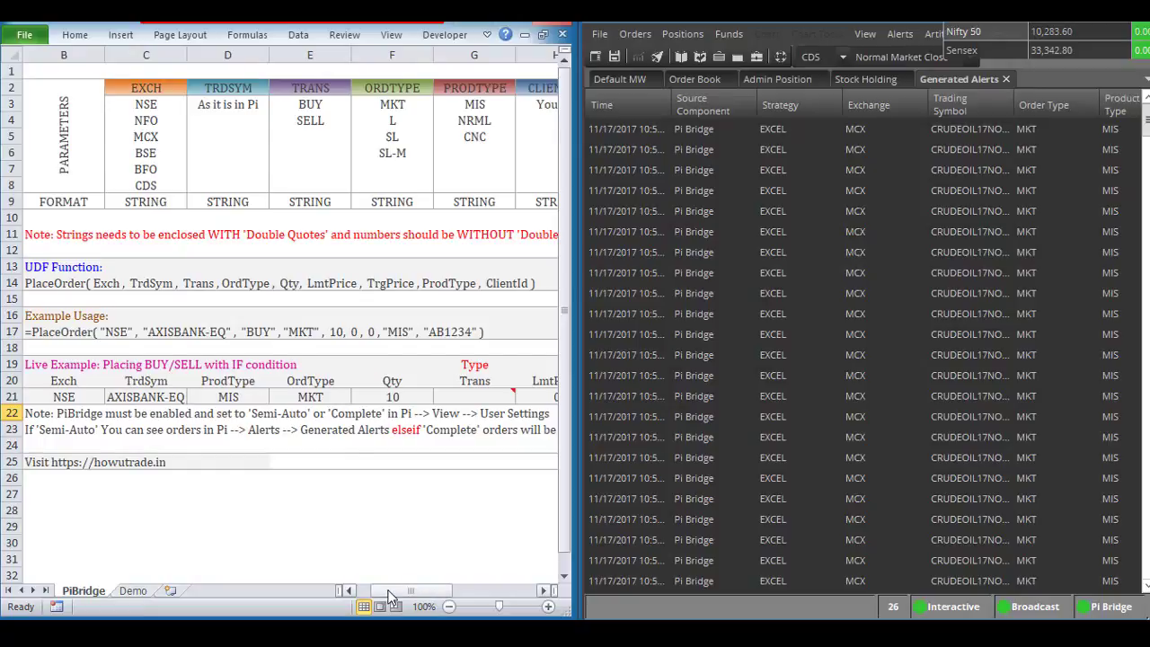